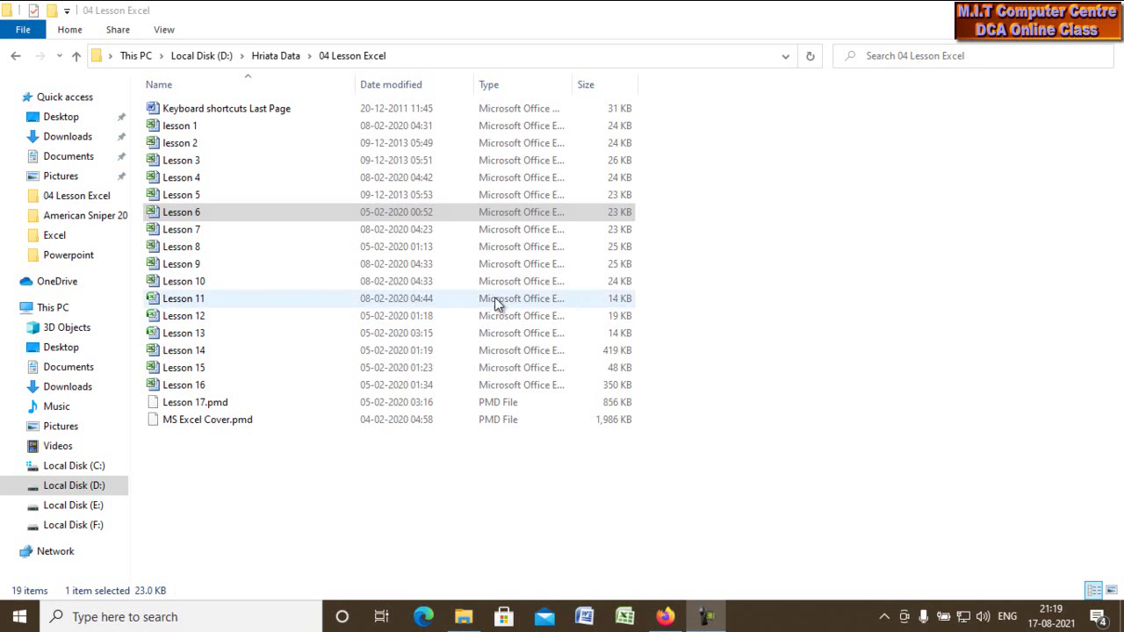
Open the Lesson 6 workbook from the 04 Lesson Excel folder in Excel
left_click(229, 216)
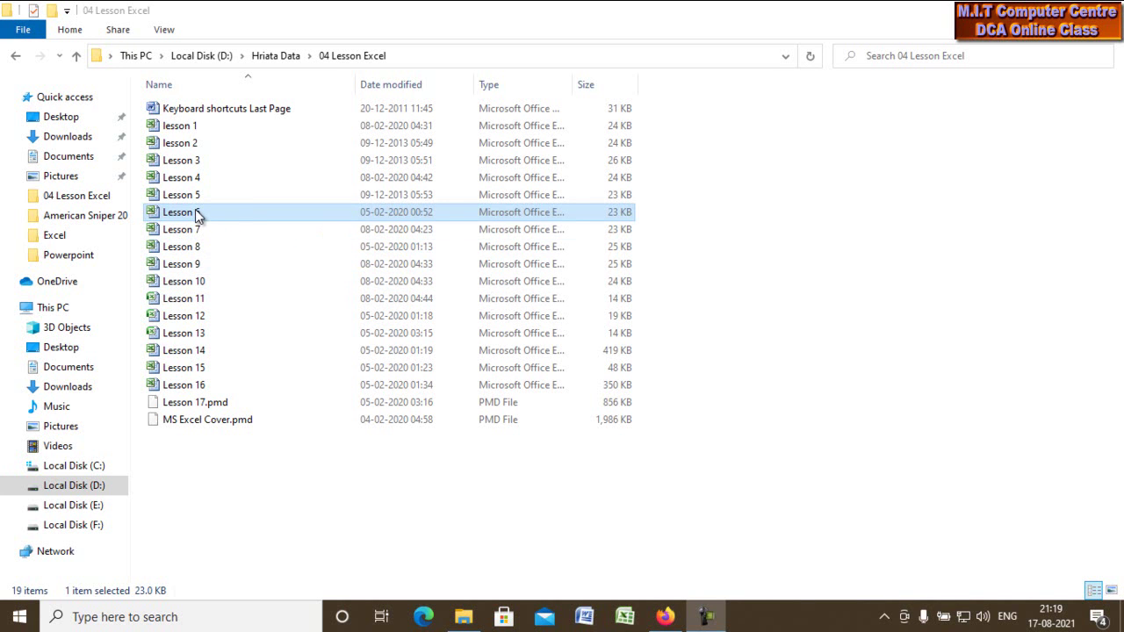
double_click(195, 214)
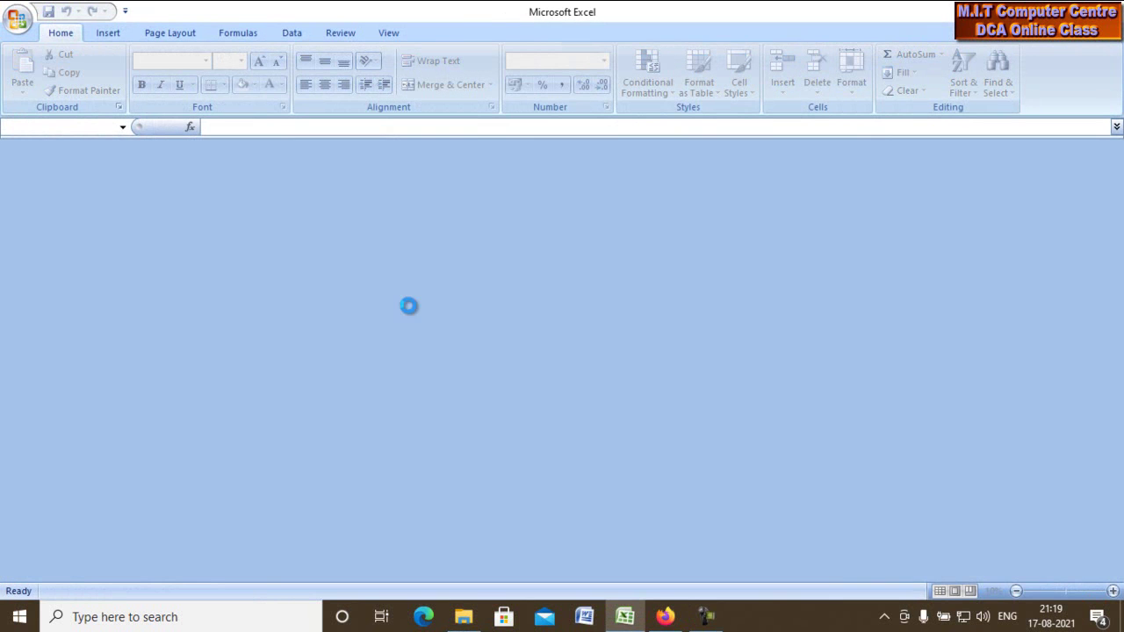
scroll(483, 306, "down", 2)
scroll(483, 306, "up", 2)
scroll(483, 305, "down", 1)
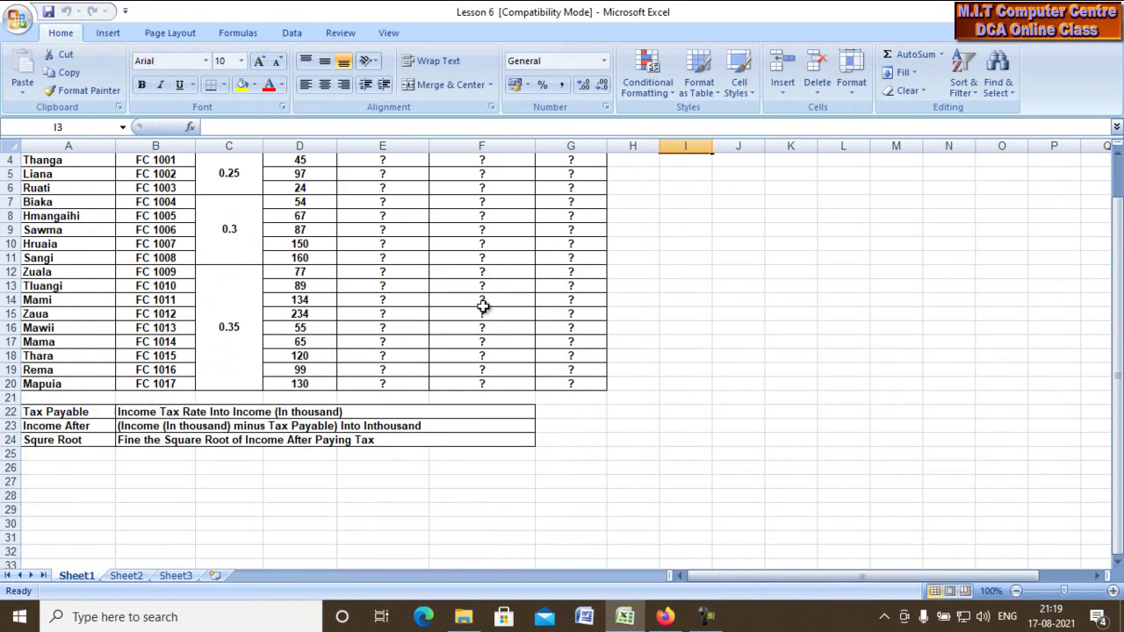
scroll(483, 305, "up", 1)
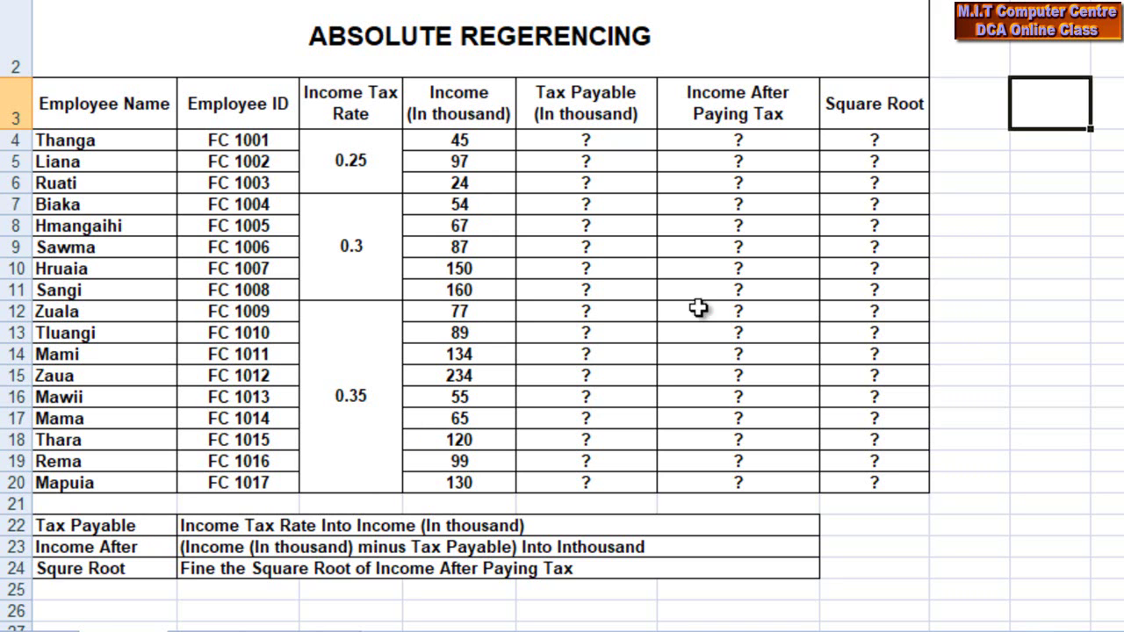
Enter 1049500, 12700000 and 25000 down column I
left_click_drag(1091, 2, 1123, 2)
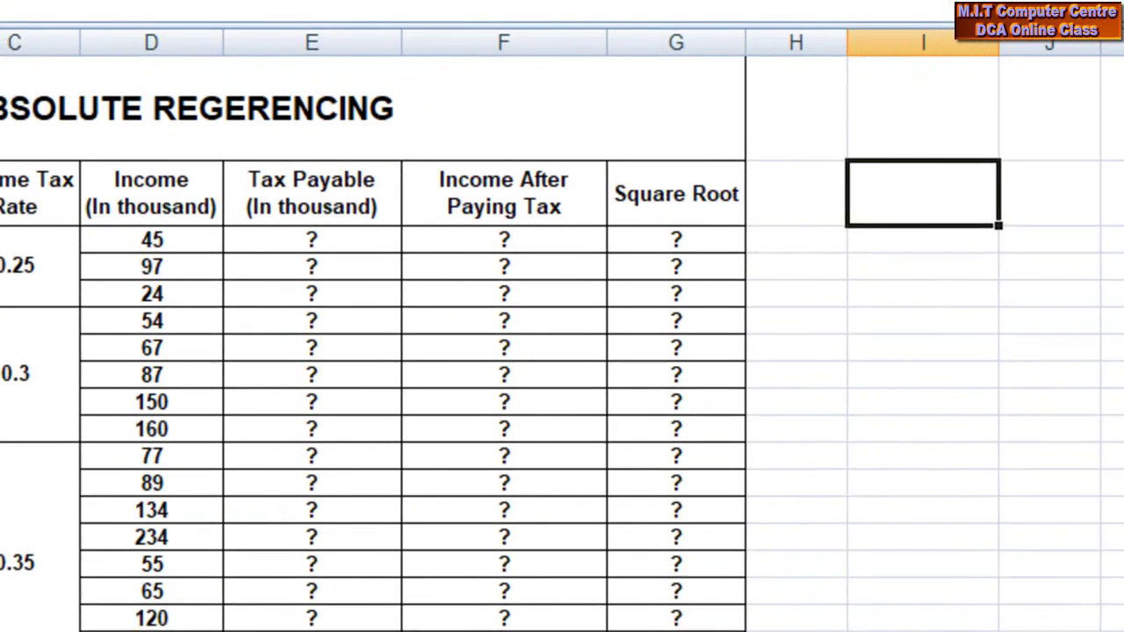
type("1049500")
key("Return")
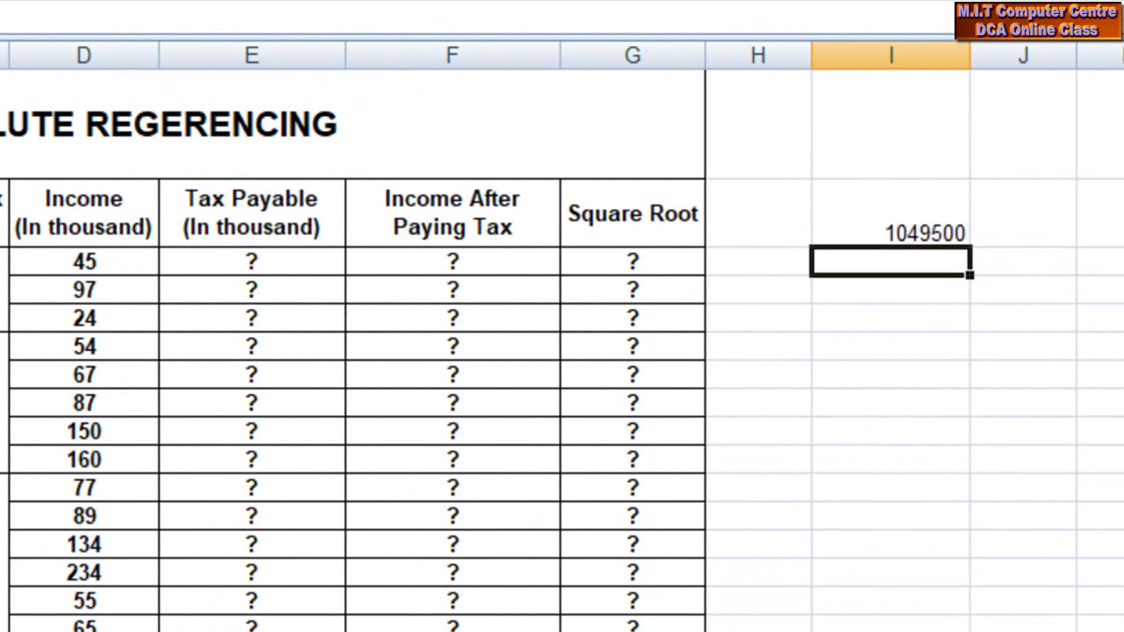
type("12700000")
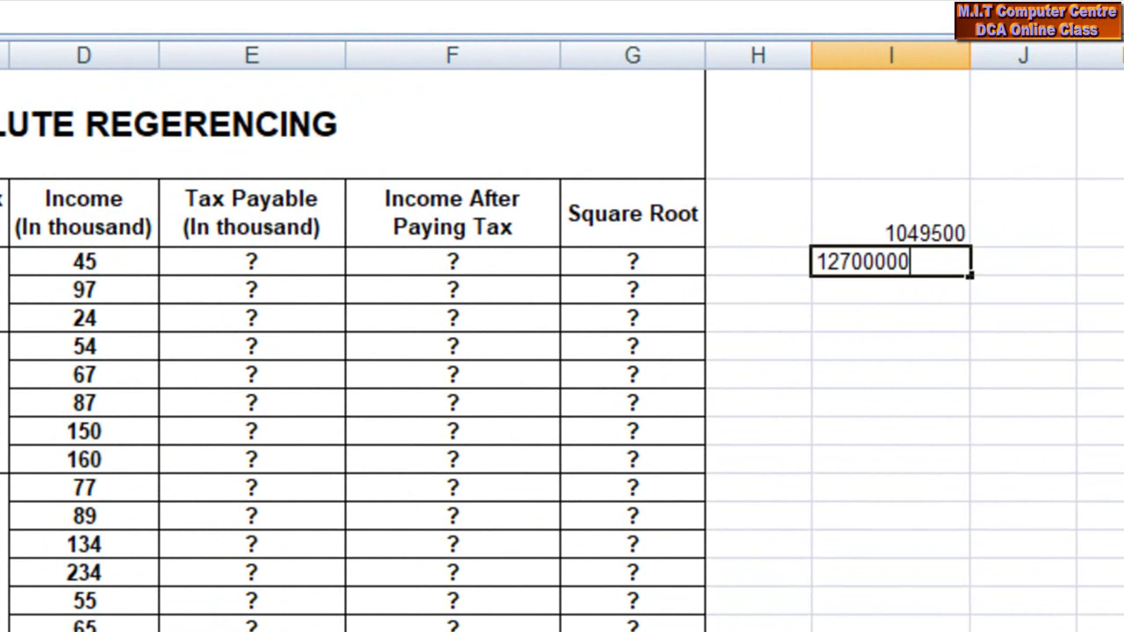
key("Return")
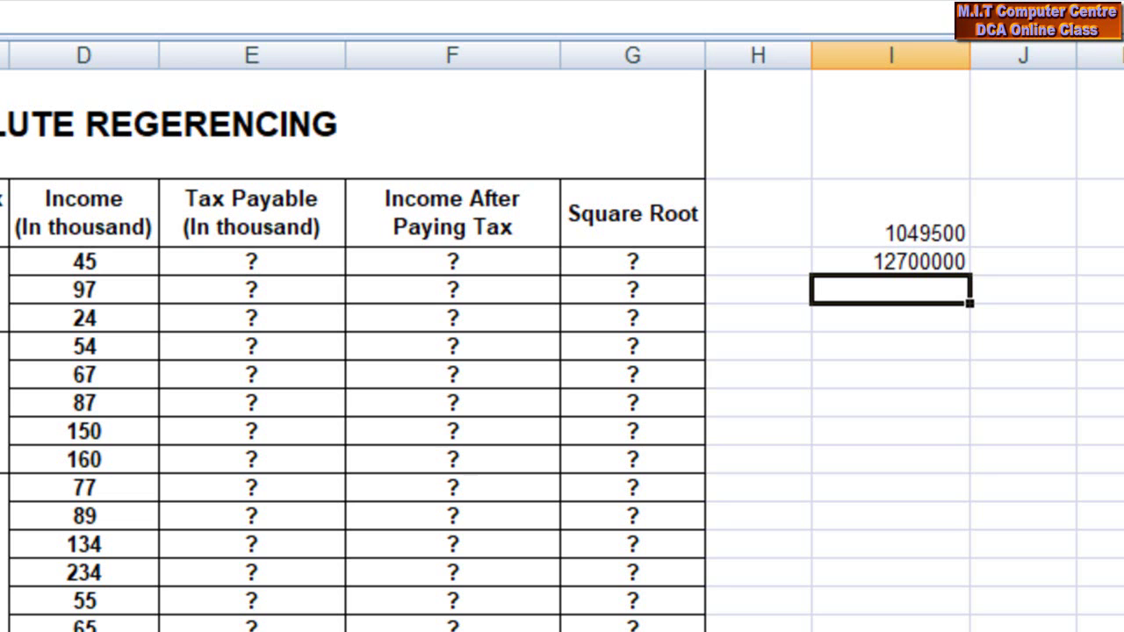
type("25000")
key("Return")
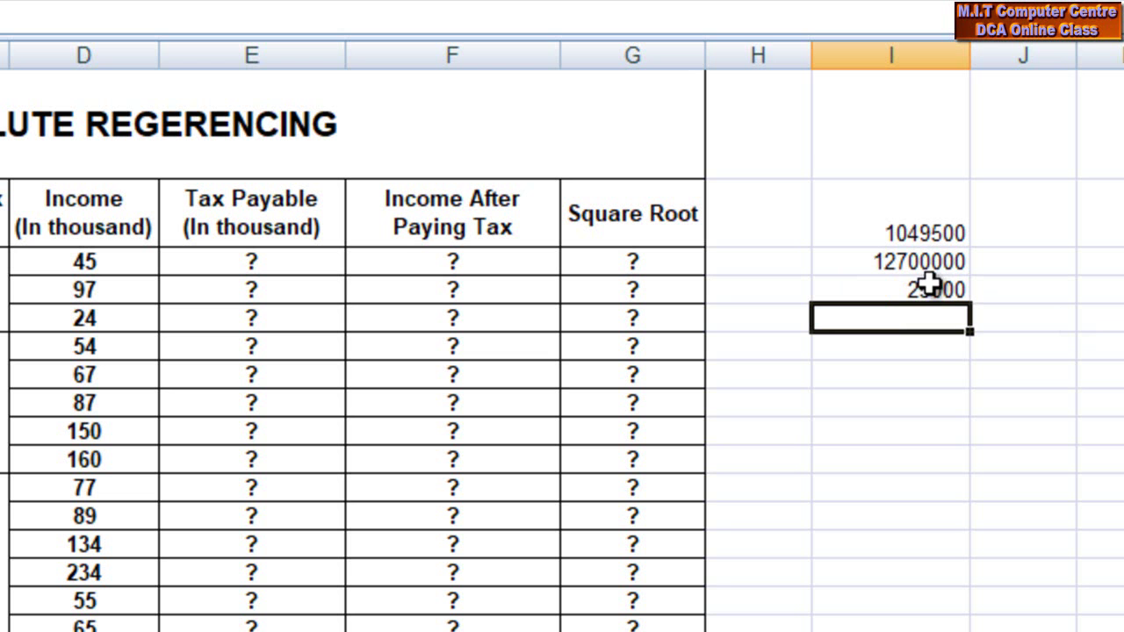
Apply Comma Style to the three numbers and autofit column I to show them
left_click_drag(913, 238, 924, 290)
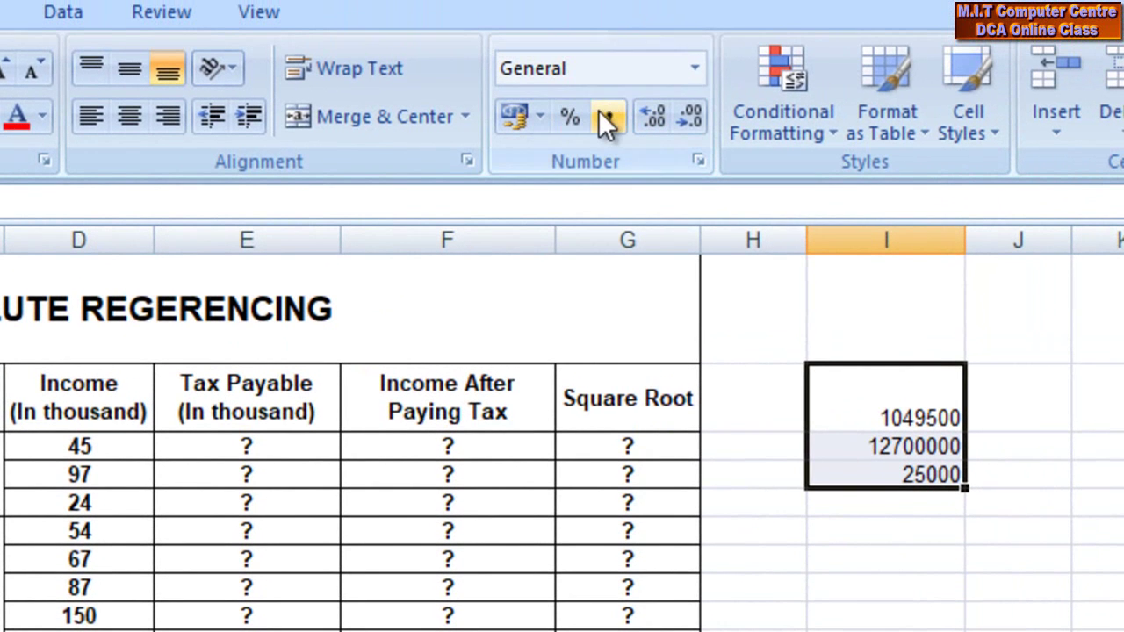
left_click(612, 109)
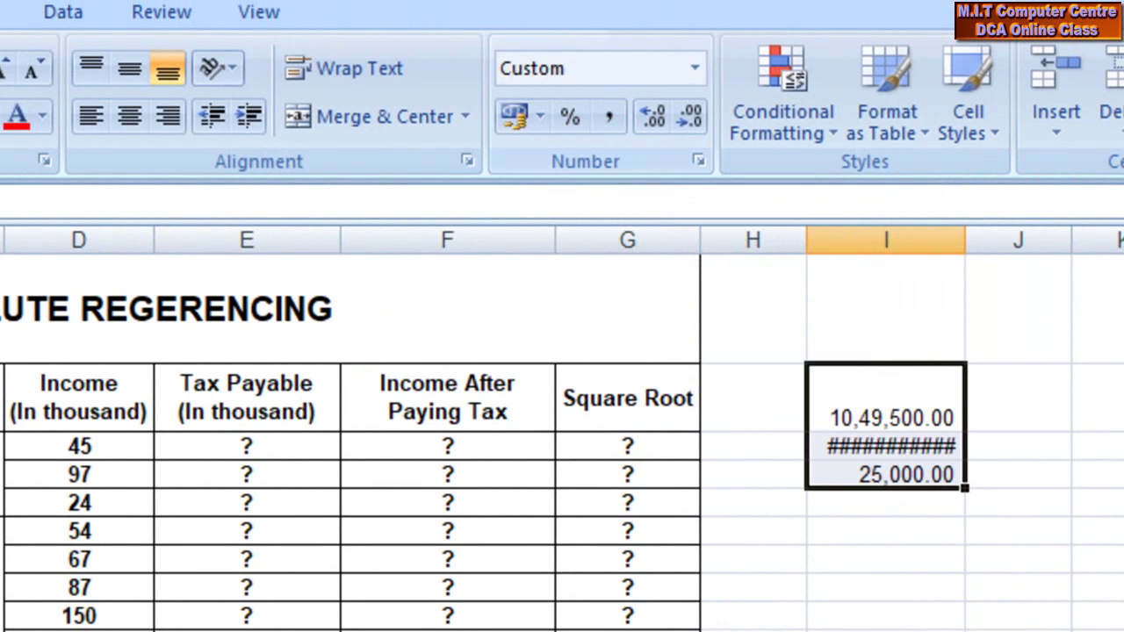
double_click(966, 240)
left_click(1003, 625)
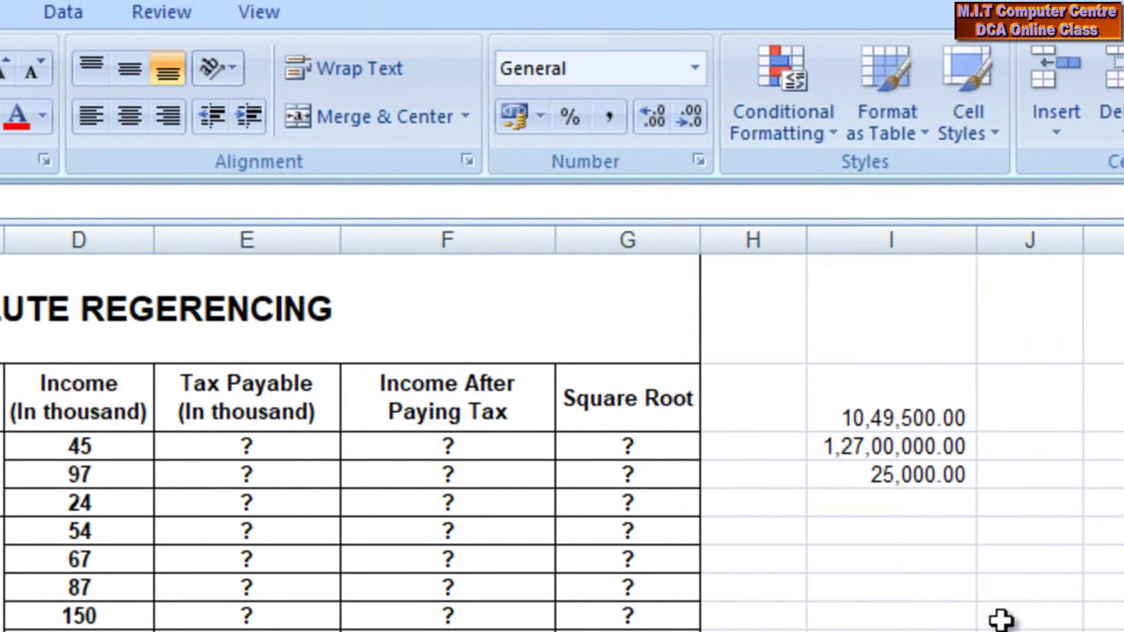
left_click(1025, 420)
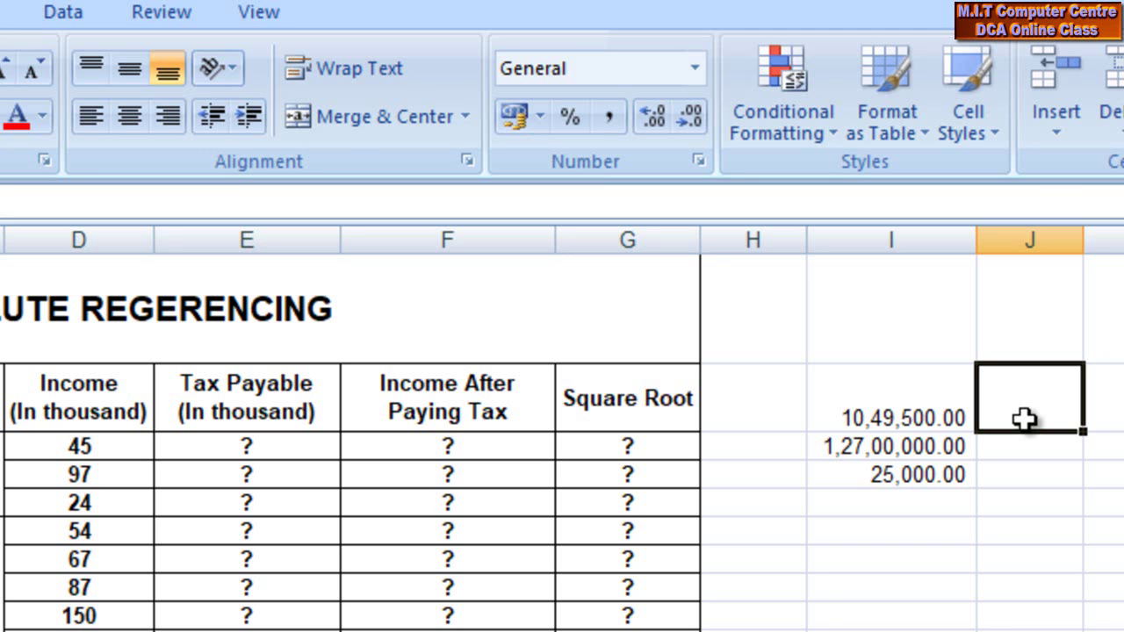
left_click(898, 407)
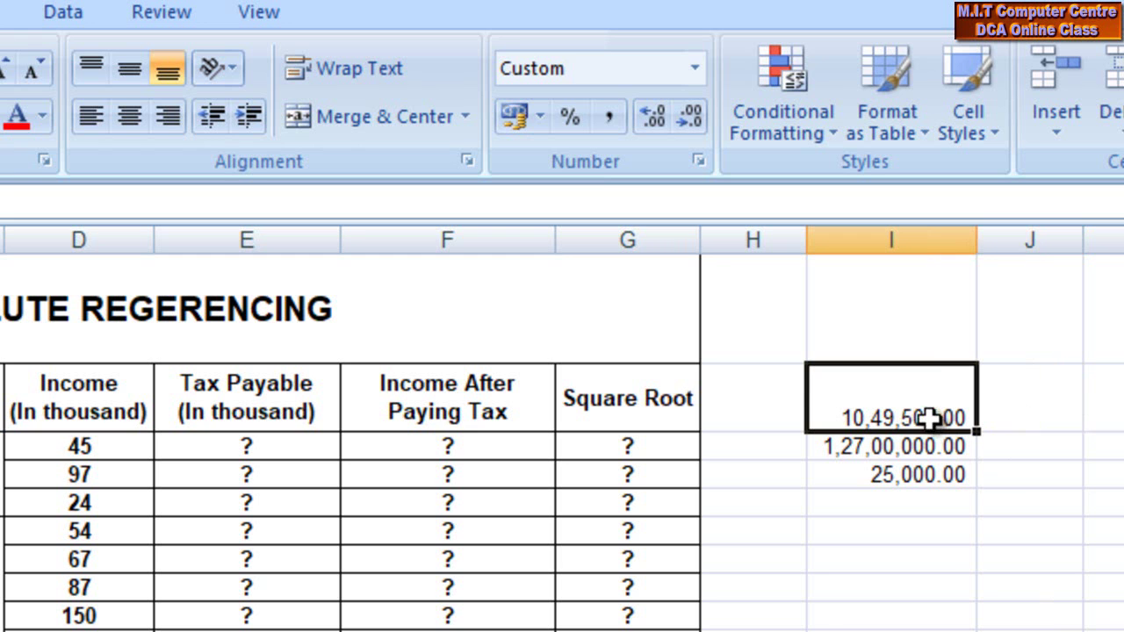
double_click(947, 379)
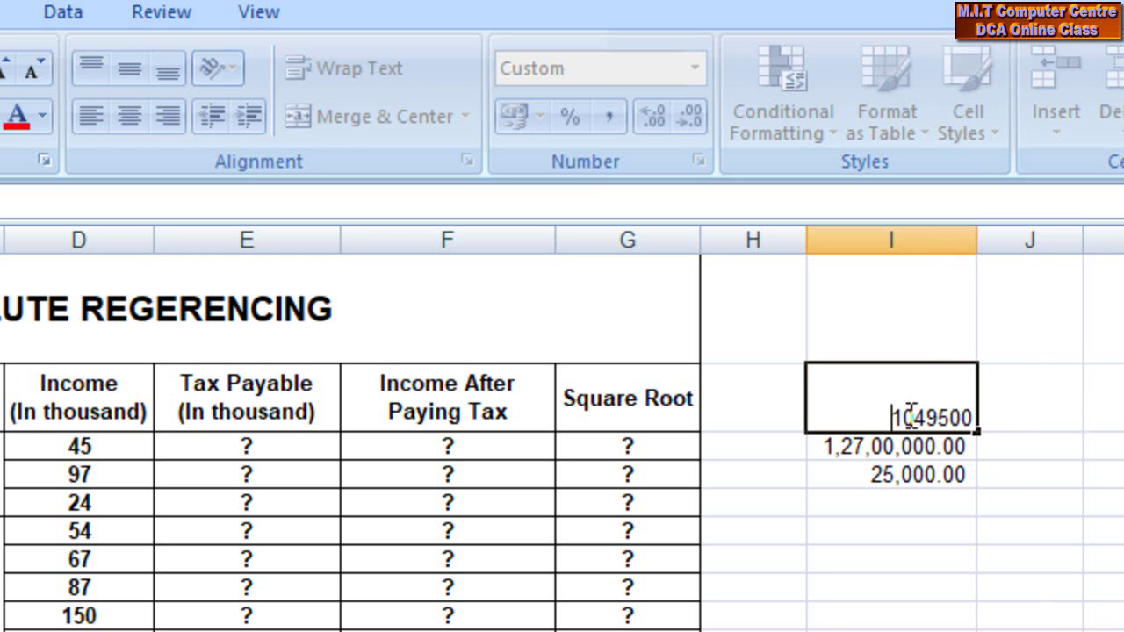
left_click(1019, 413)
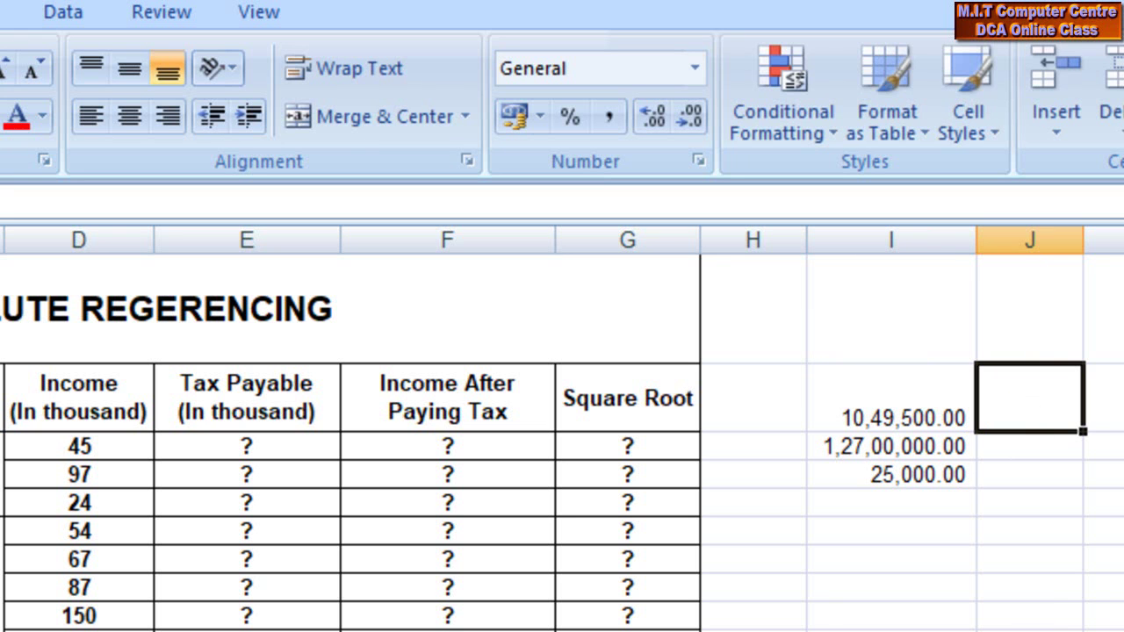
Enter 10.49 beside 10,49,500.00, then open 1,27,00,000.00 to see its raw digits
type("10")
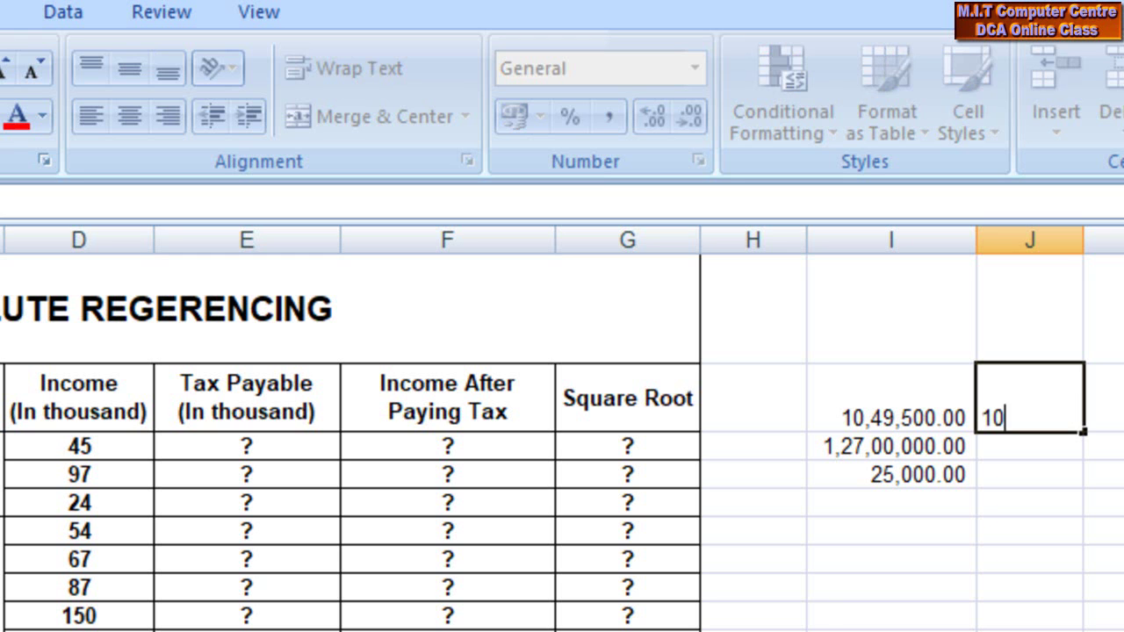
type(".")
type("49")
key("Return")
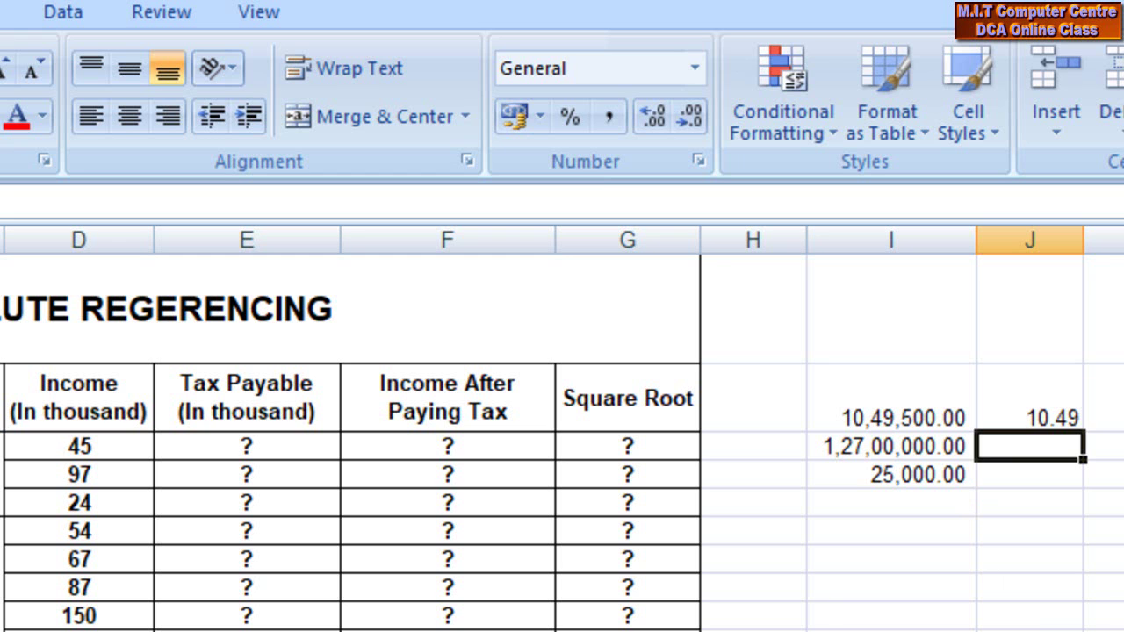
double_click(938, 448)
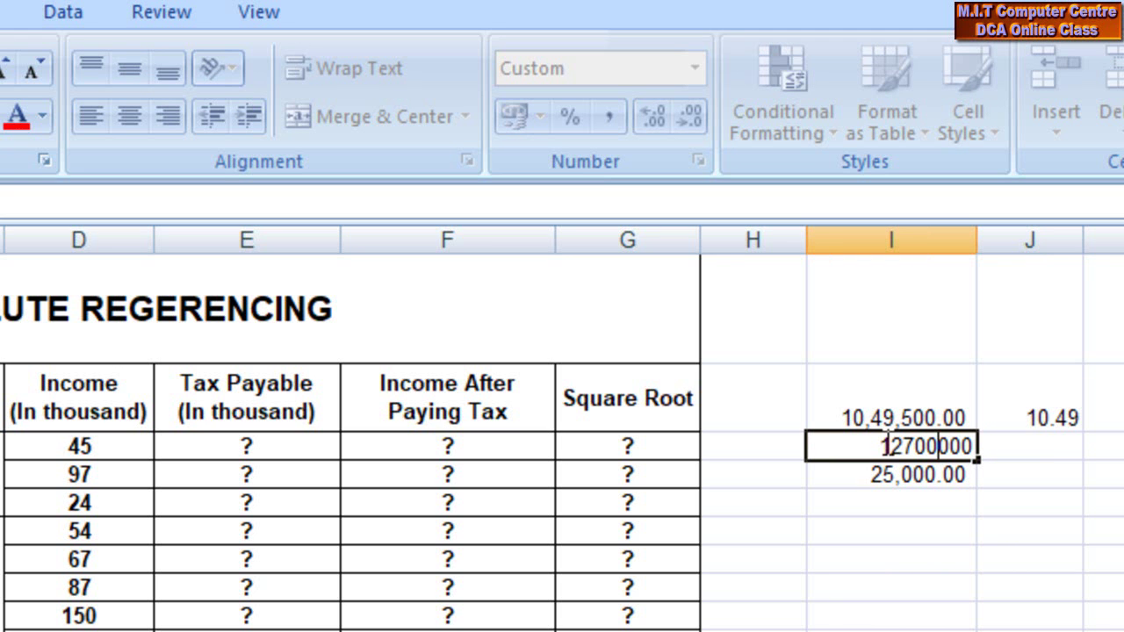
Enter 1.27 beside 1,27,00,000.00 and 25 beside 25,000.00 in column J
left_click(1033, 453)
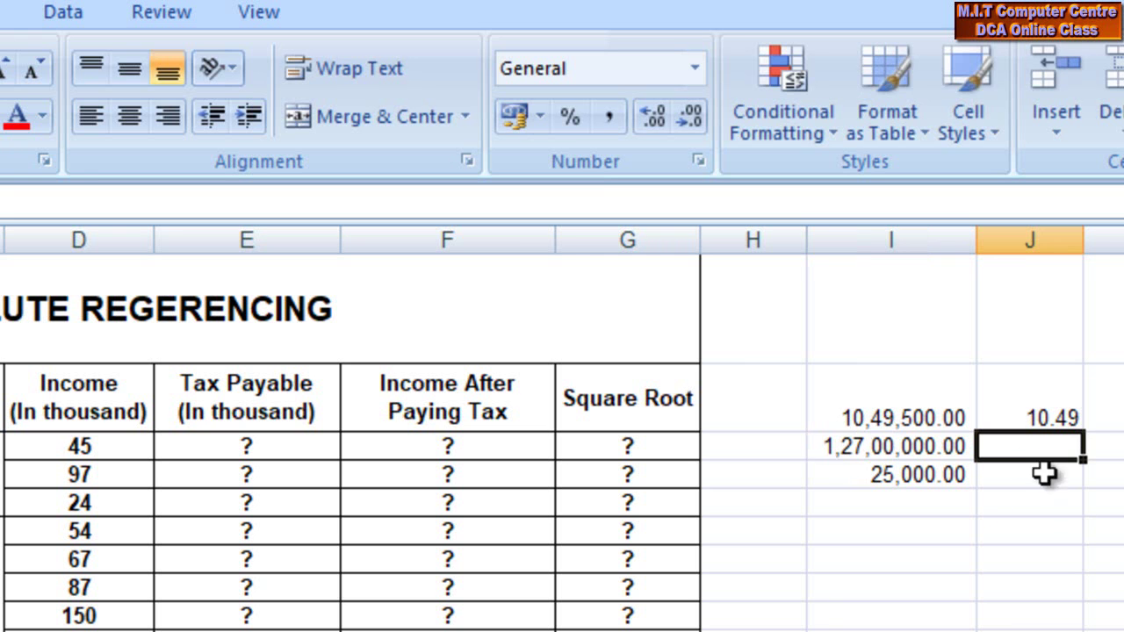
type("1")
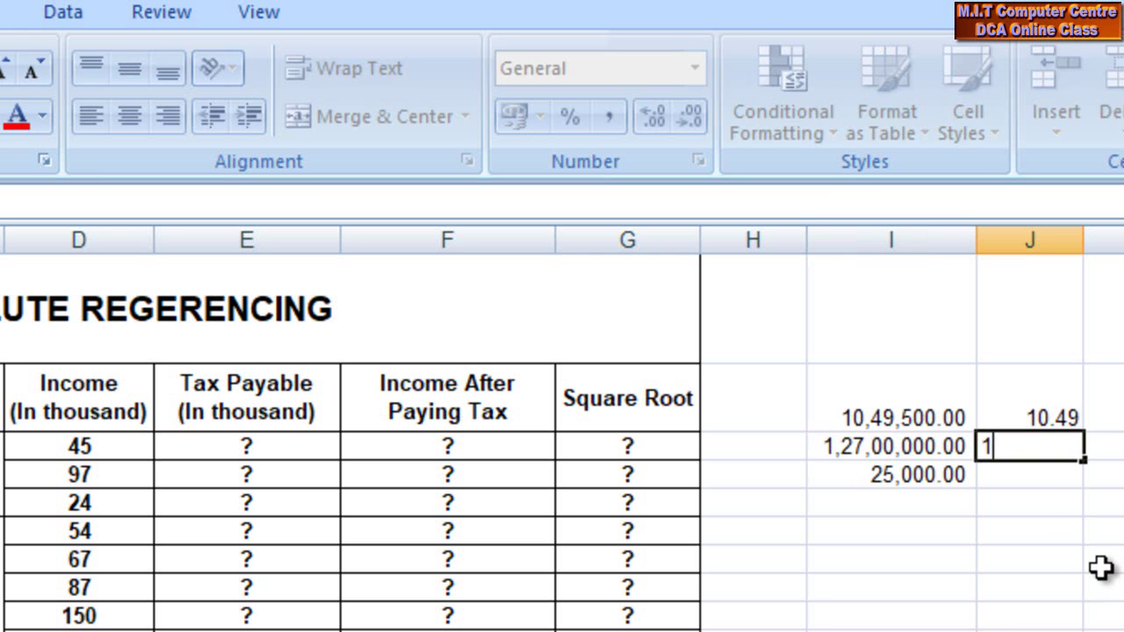
type(".")
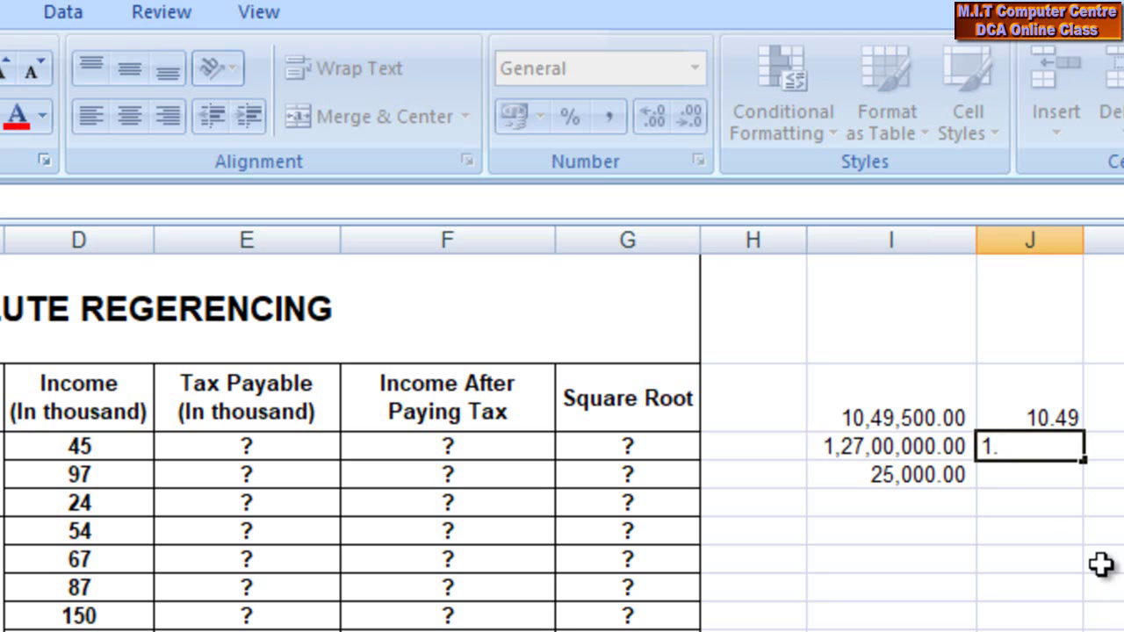
type("27")
key("Return")
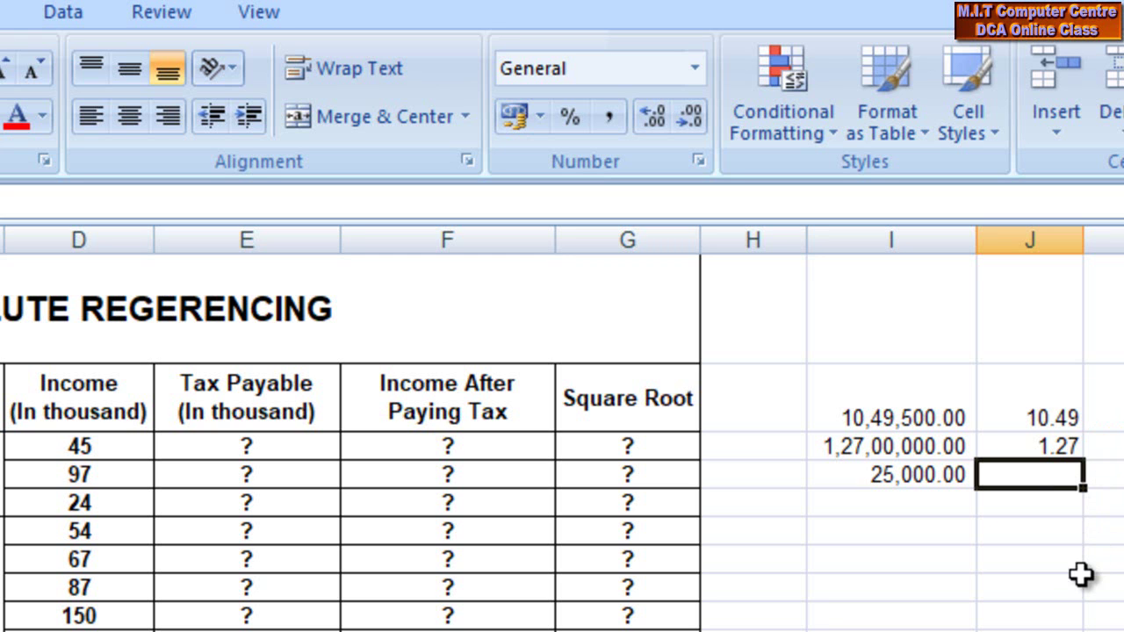
double_click(950, 474)
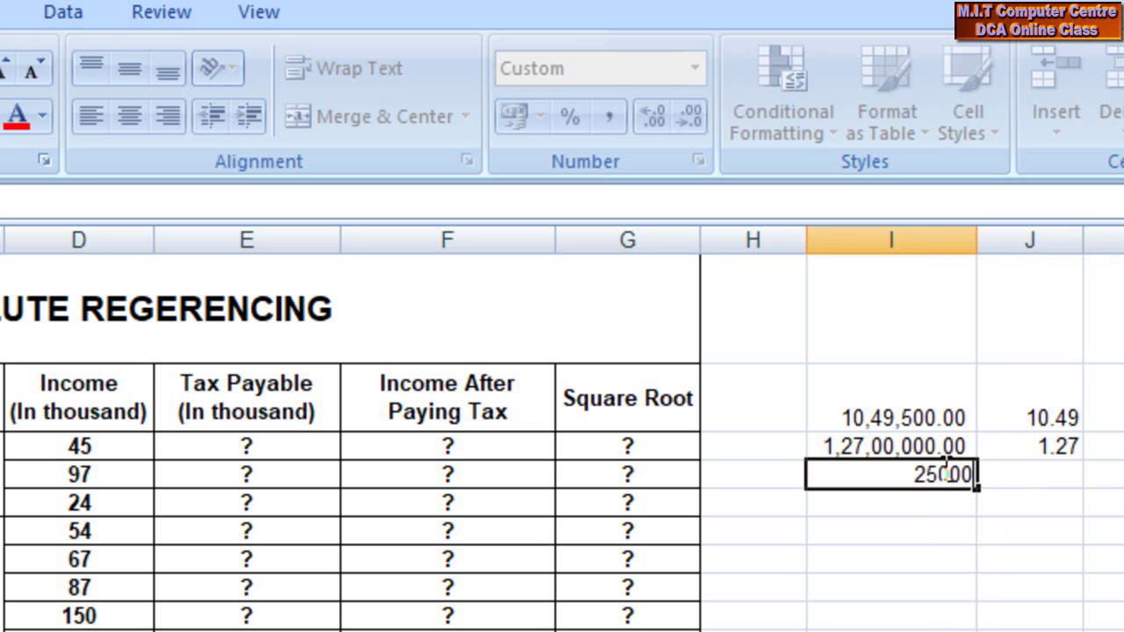
left_click(1056, 479)
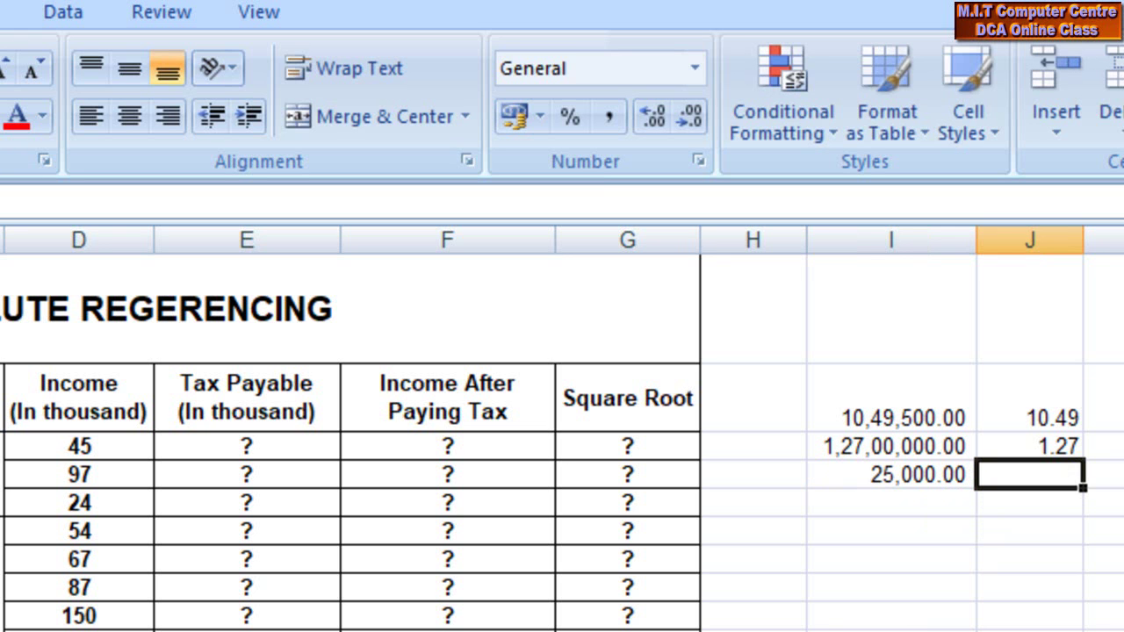
type("25")
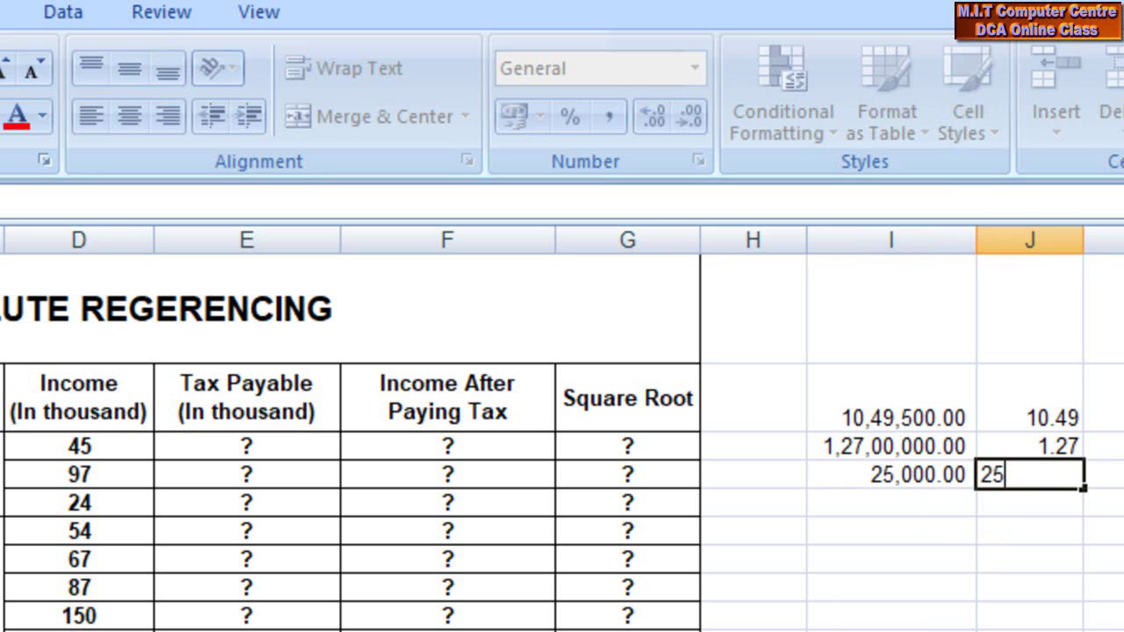
type(".00")
key("Return")
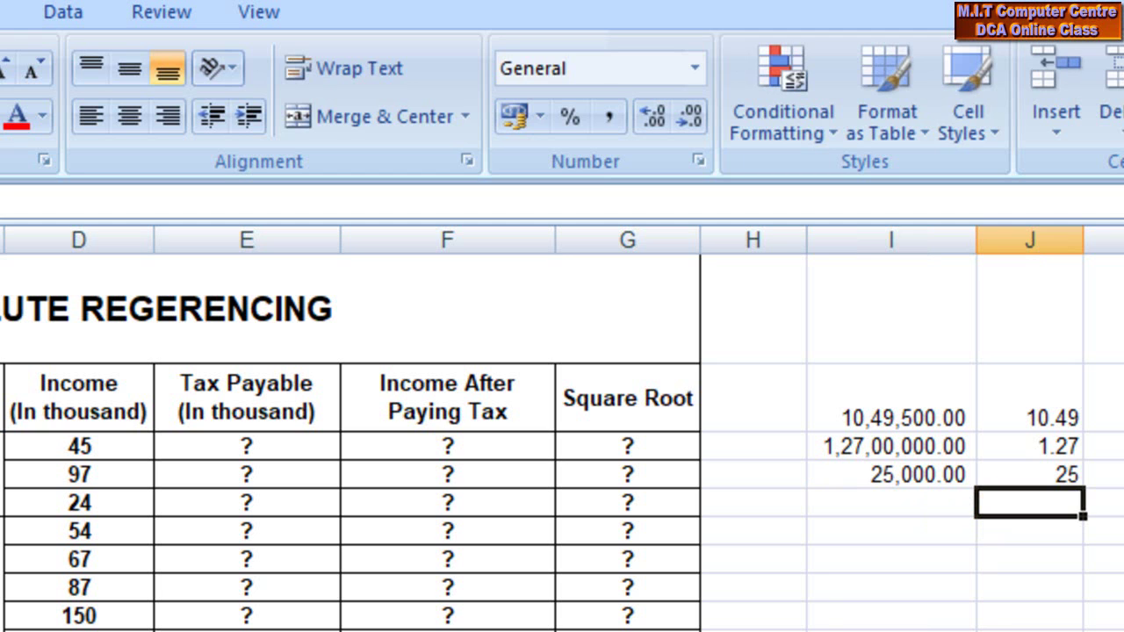
Label 10.49, 1.27 and 25 with 'in lakh', 'in crore' and 'in thousand' in column K
left_click(1064, 472)
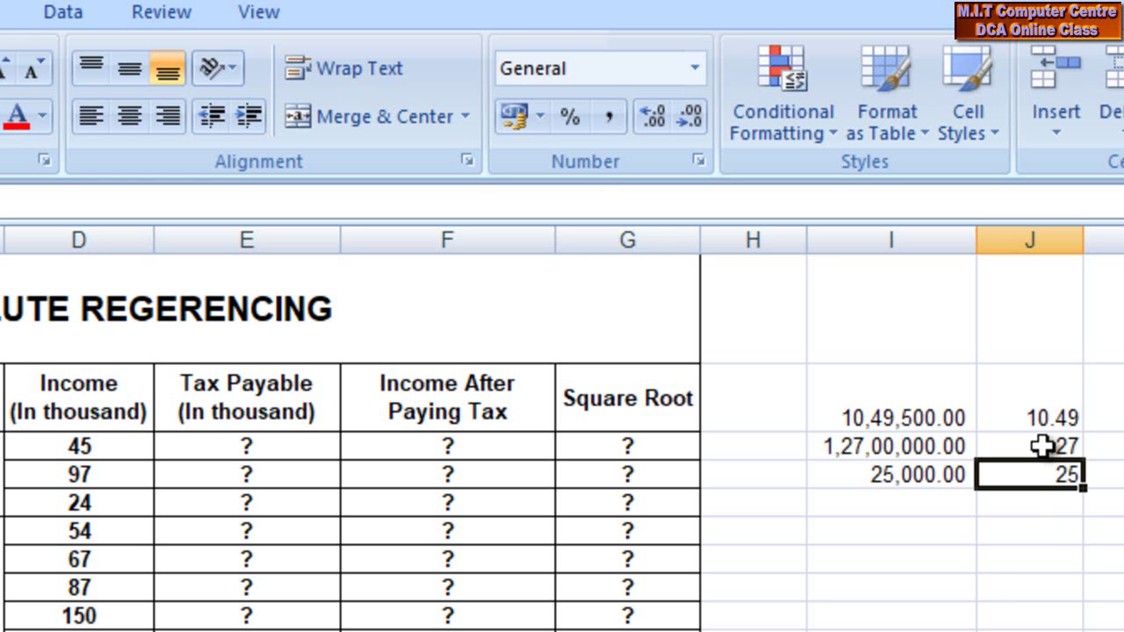
left_click(1042, 446)
left_click(1028, 409)
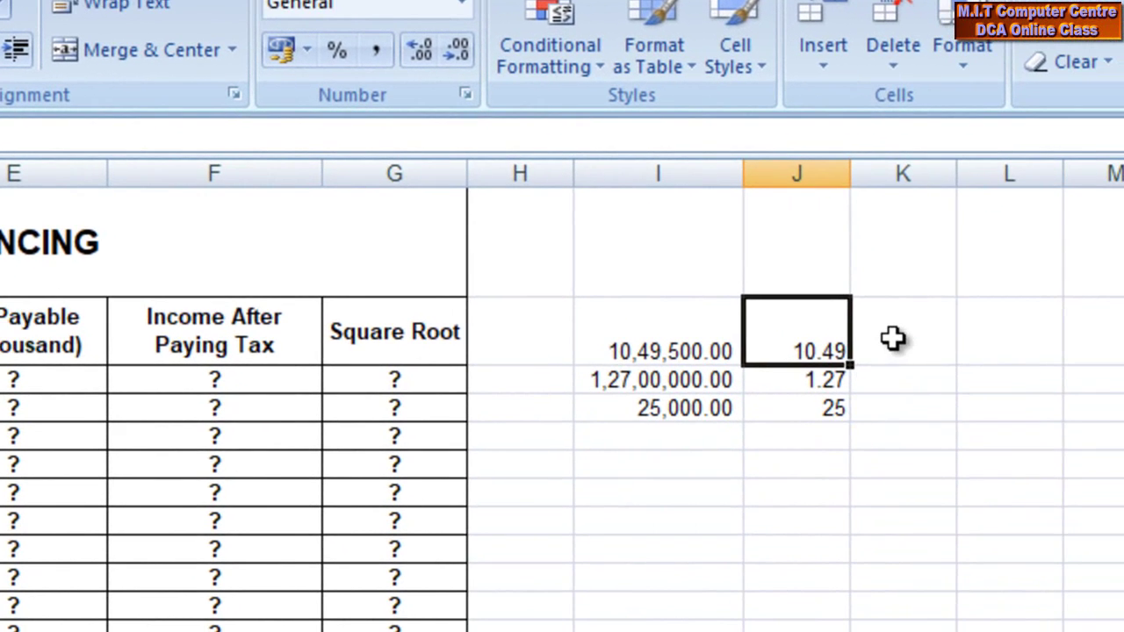
double_click(896, 340)
type("n lakh")
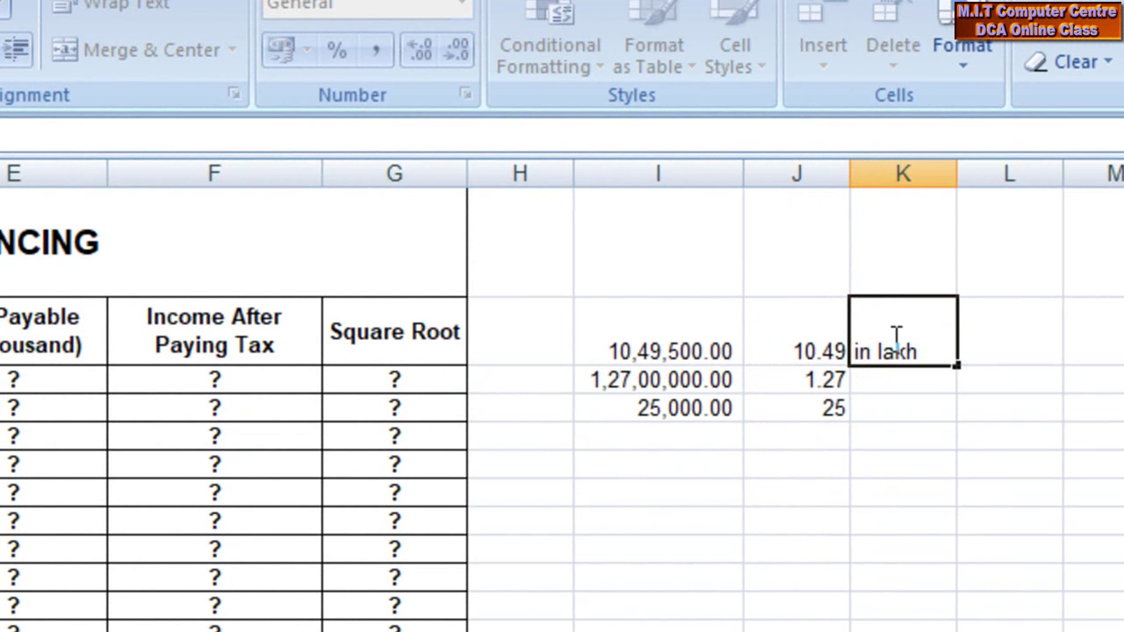
key("Return")
type("in crore")
key("Return")
type("in thousand")
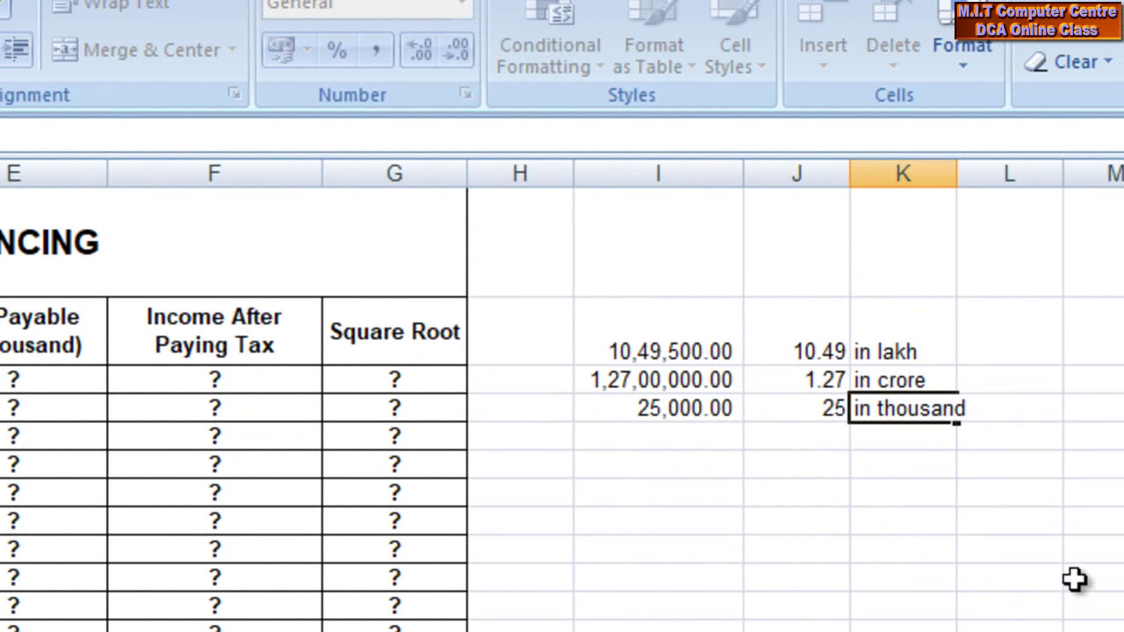
left_click(1016, 610)
Review the column I amounts and return to the first income figure, 45
left_click(682, 410)
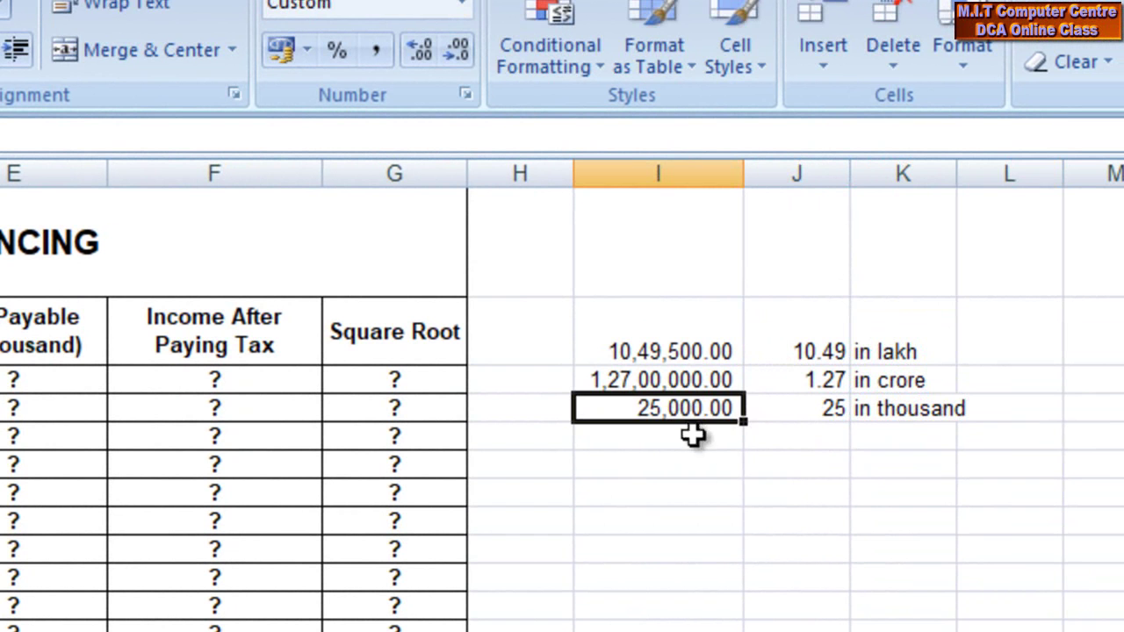
left_click(678, 380)
left_click(679, 351)
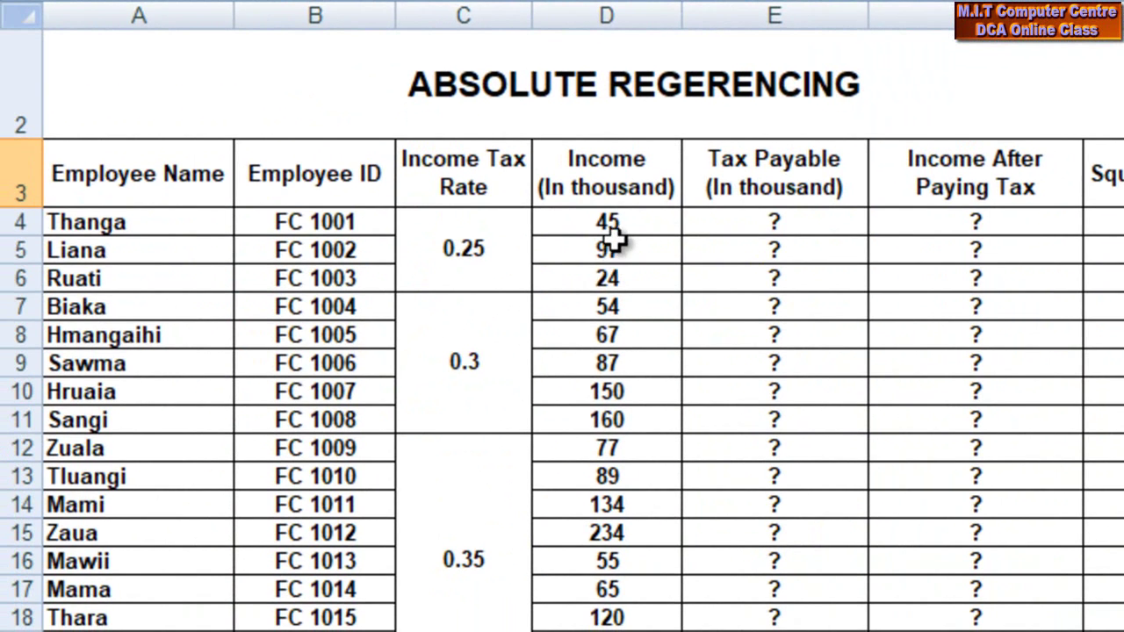
left_click(612, 227)
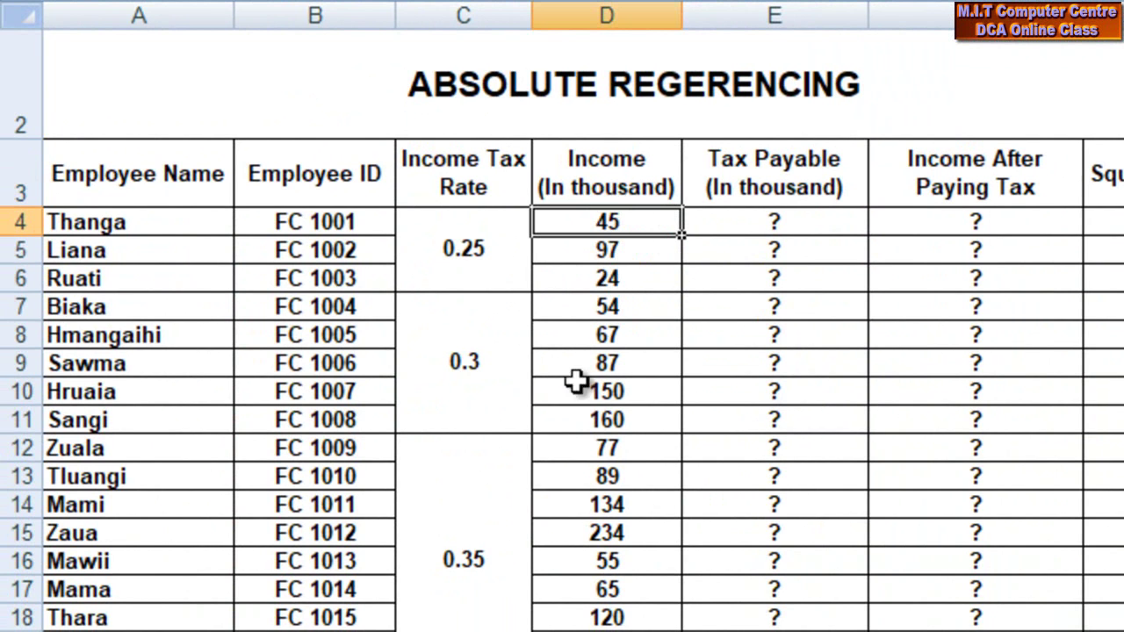
Add 500.00 below the column I amounts with 0.5 beside it
left_click(1104, 307)
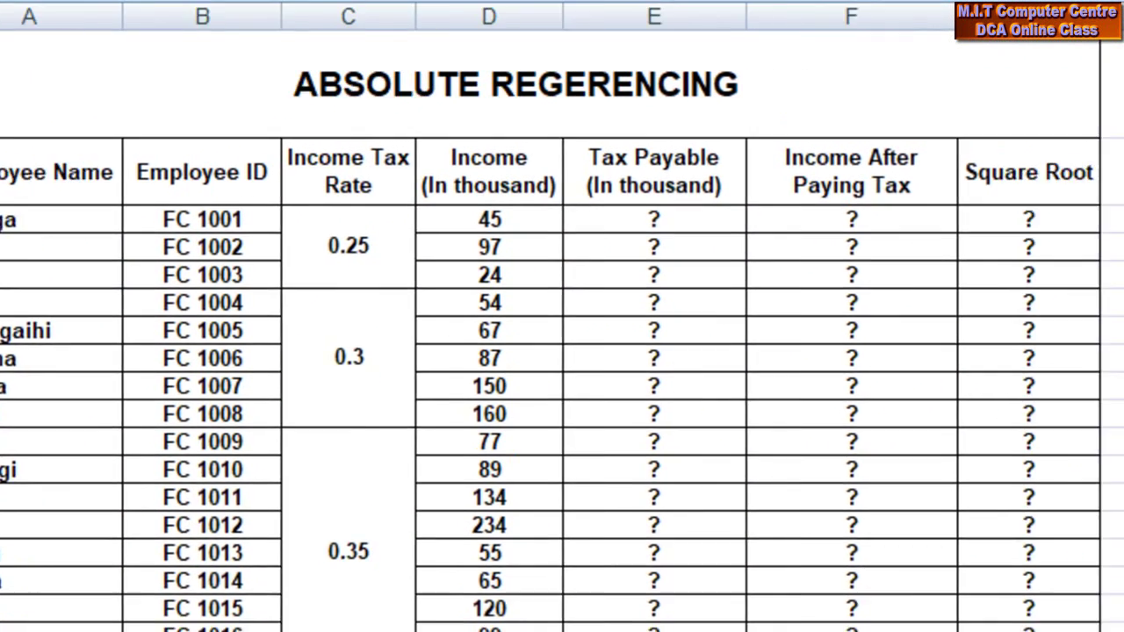
type("500")
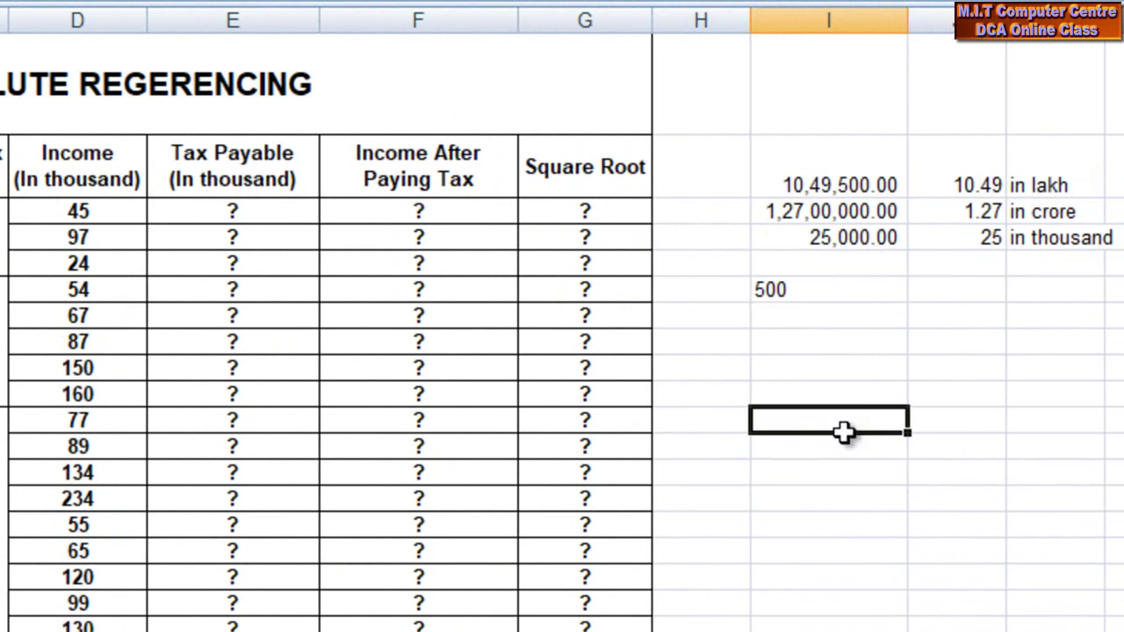
left_click(843, 424)
left_click(866, 284)
key("ctrl+shift+asciitilde")
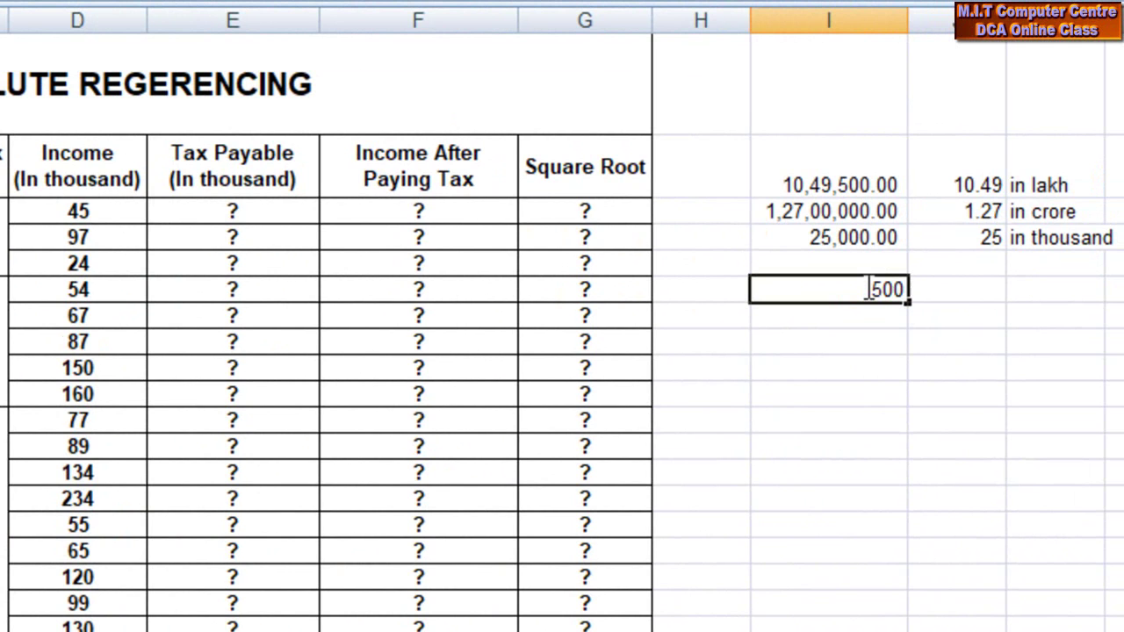
left_click(858, 319)
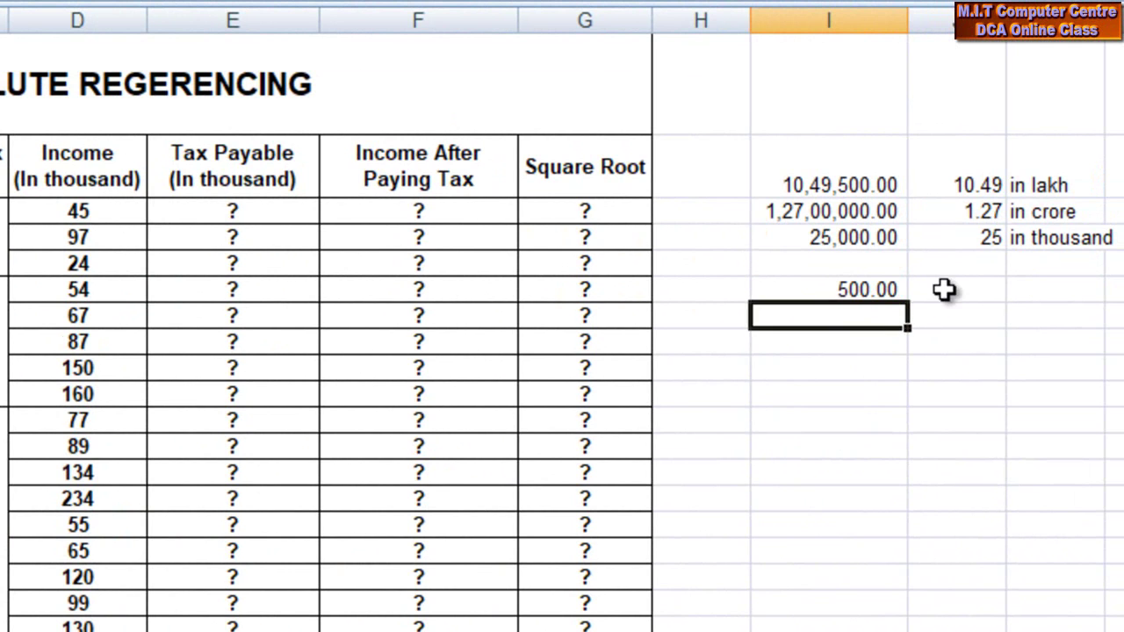
left_click(938, 289)
type("0.05")
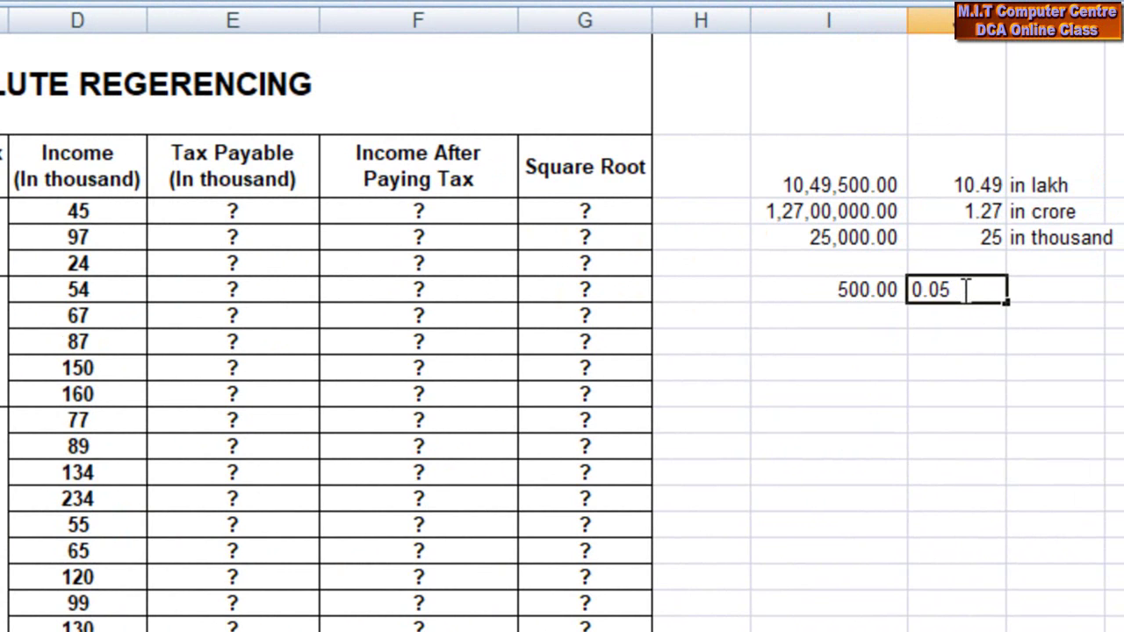
key("BackSpace")
key("BackSpace")
type("5")
key("Return")
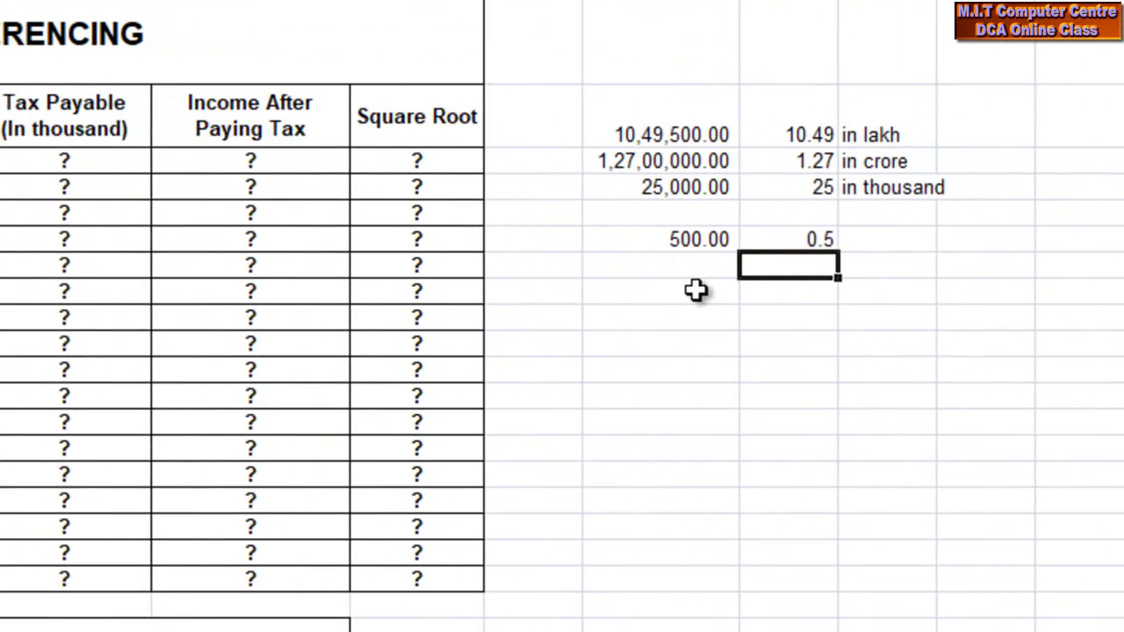
Enter 250.00 beneath 500.00
left_click(634, 266)
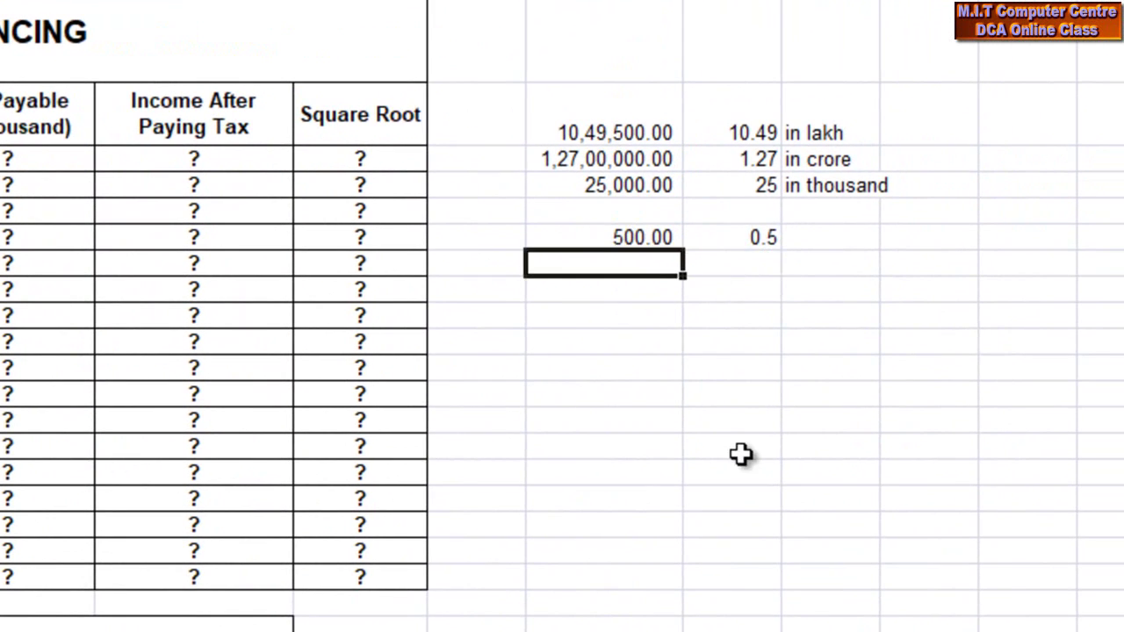
type("250")
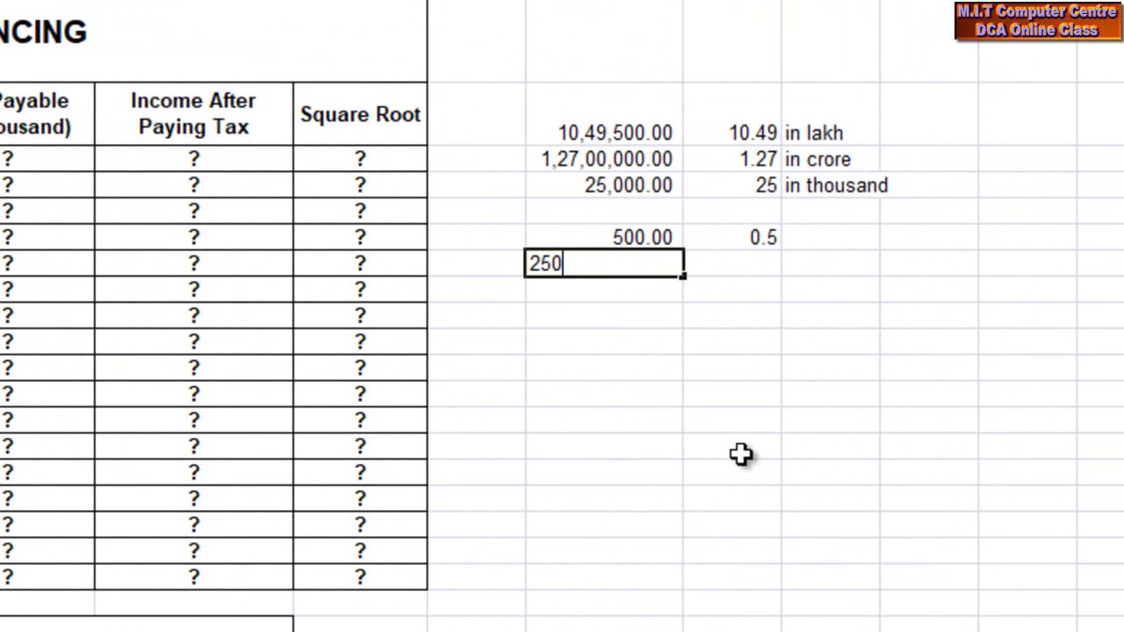
key("Return")
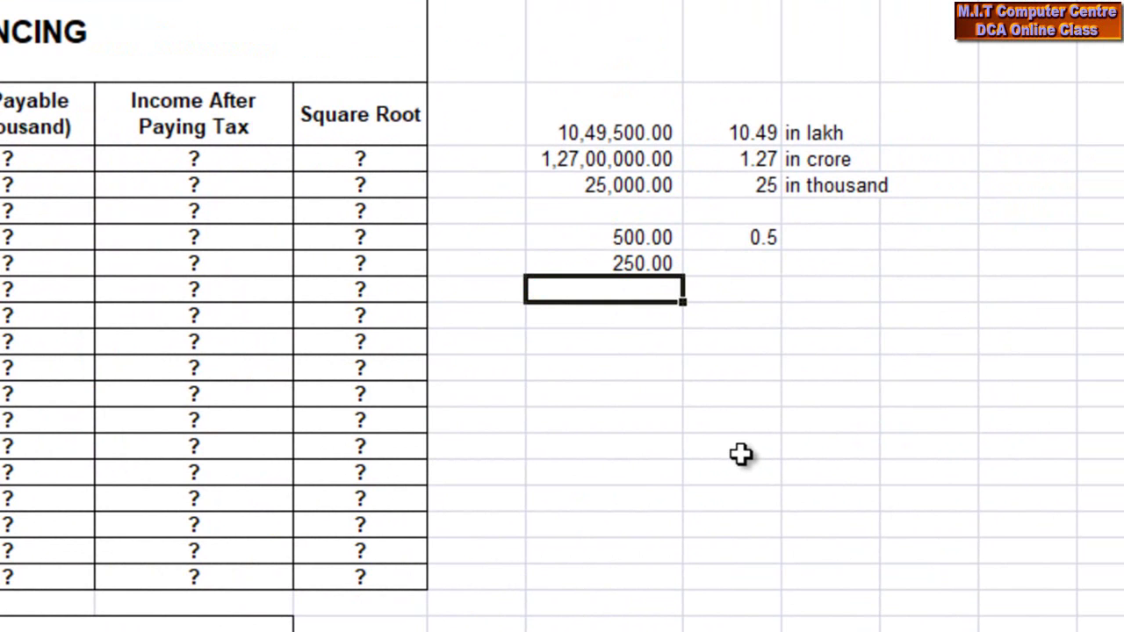
left_click(708, 264)
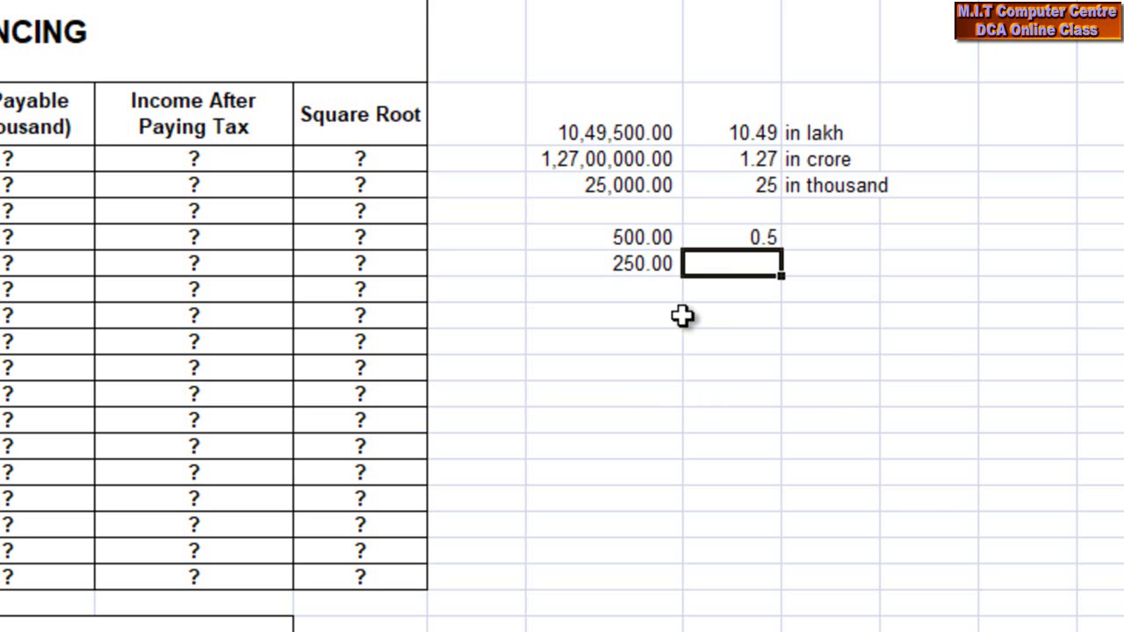
Enter 0.25 beside 250.00, then add 25.00 below with 0.025 beside it
left_click(637, 297)
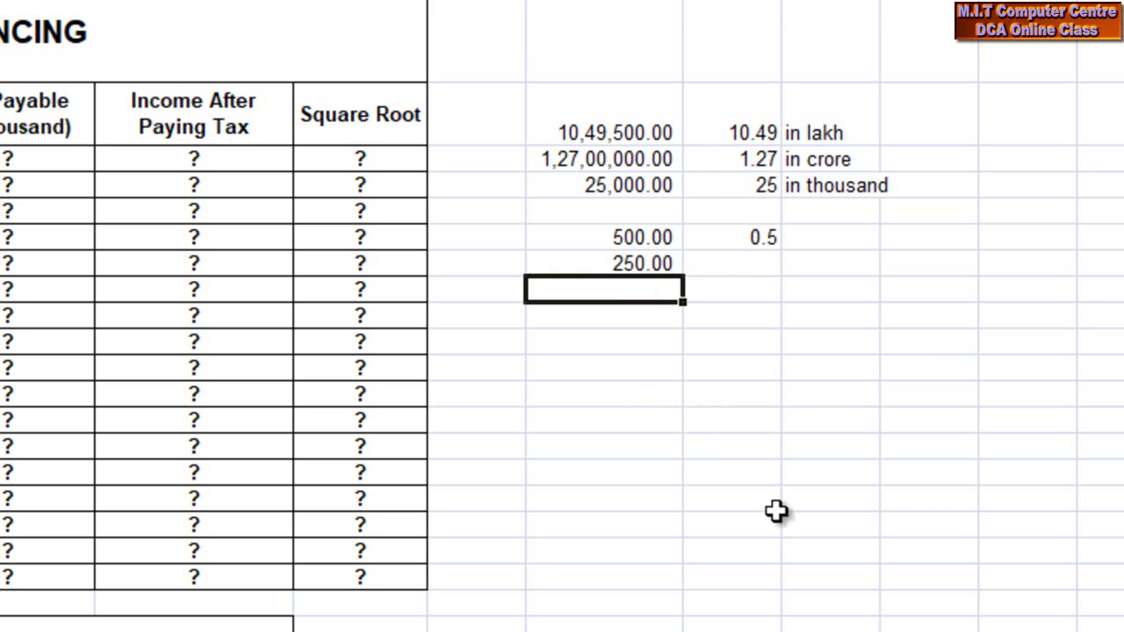
left_click(749, 268)
type(".25")
key("Return")
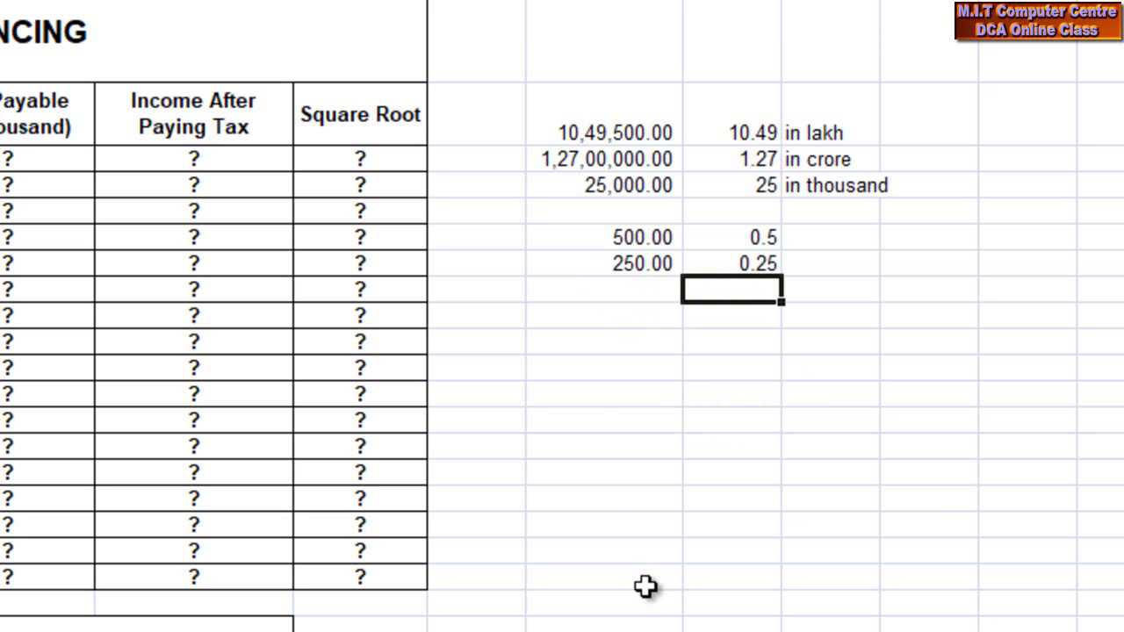
left_click(626, 283)
type("25")
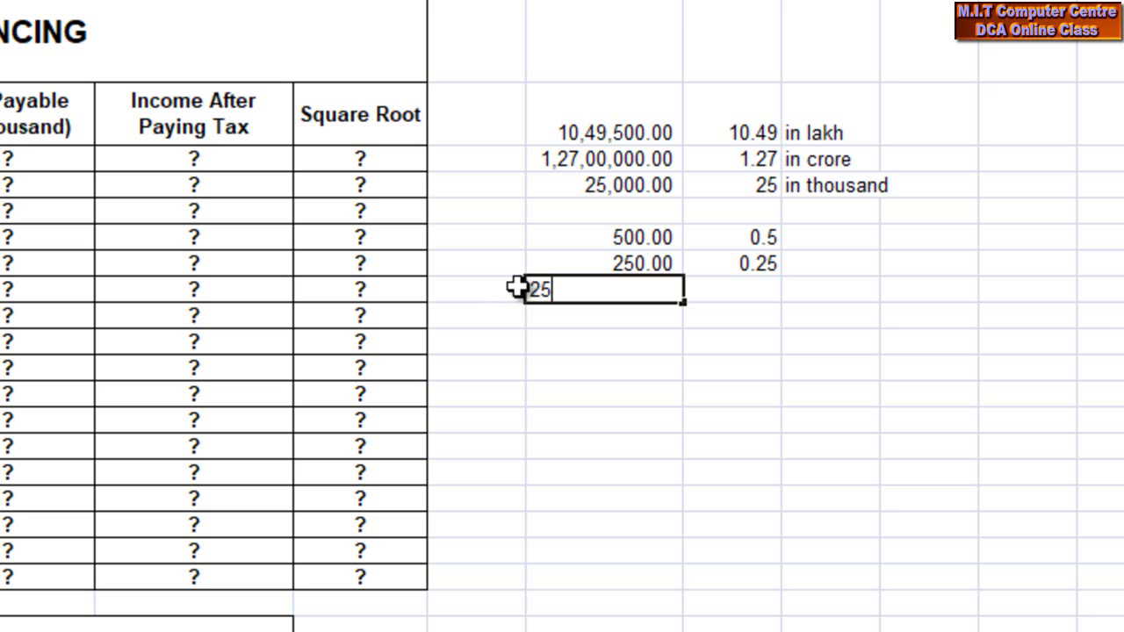
left_click(778, 300)
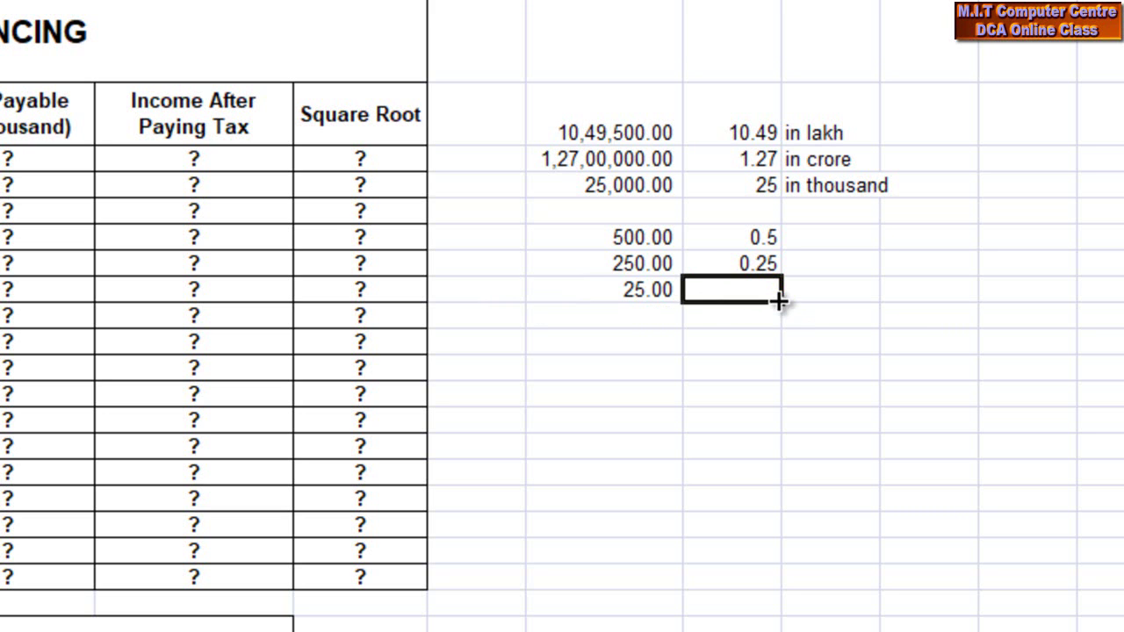
type("0.0")
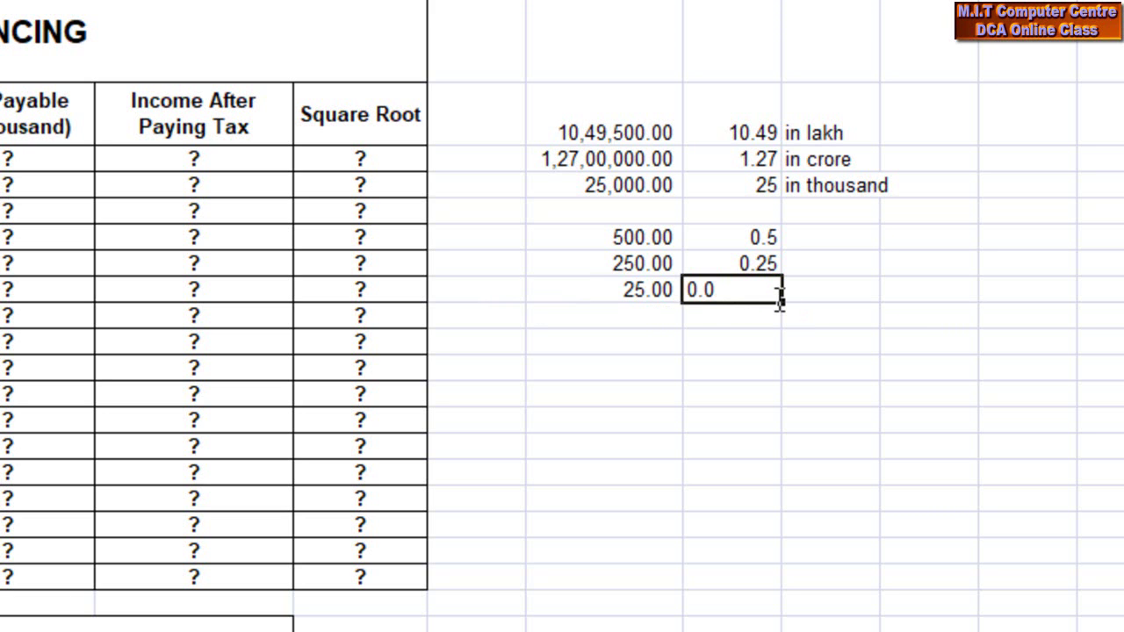
type("25")
key("Return")
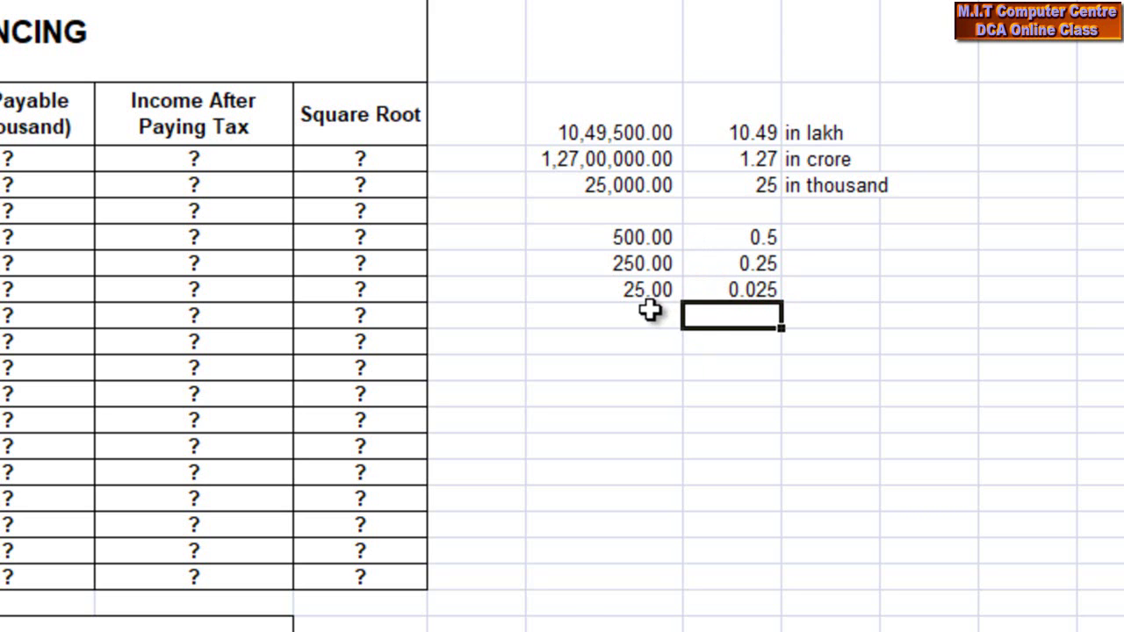
Add 2.00 below 25.00 with 0.002 beside it
left_click(655, 312)
type("2")
key("Tab")
type("0.002")
key("Return")
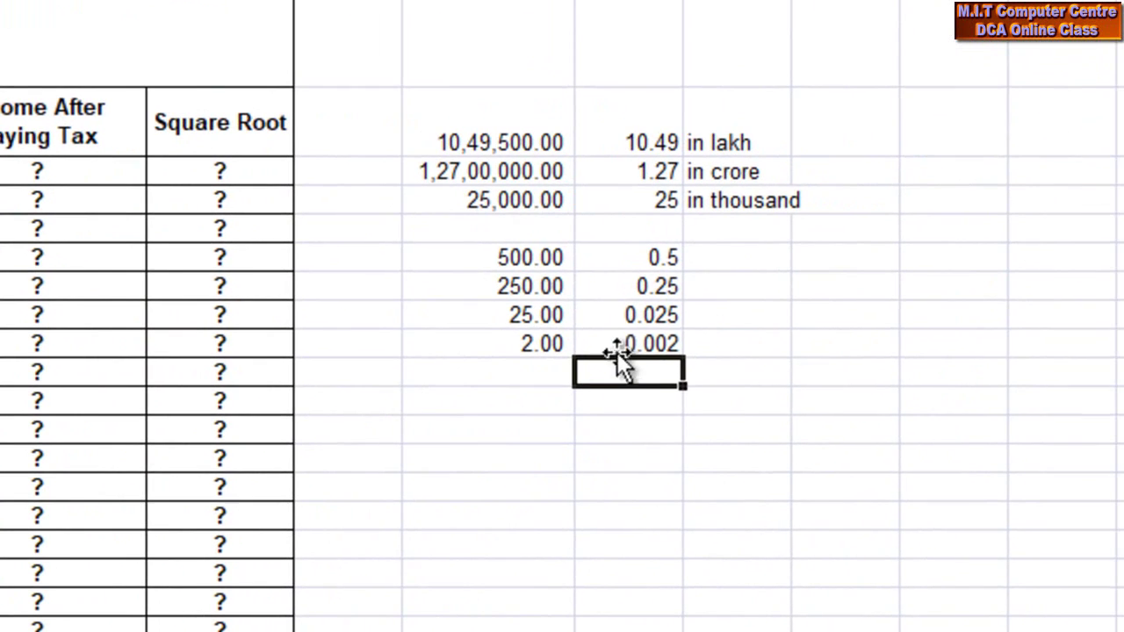
Enter =J10*1000 and =J9*1000 beside 0.002 and 0.025, giving 2 and 25
left_click(623, 344)
left_click(648, 384)
left_click(736, 347)
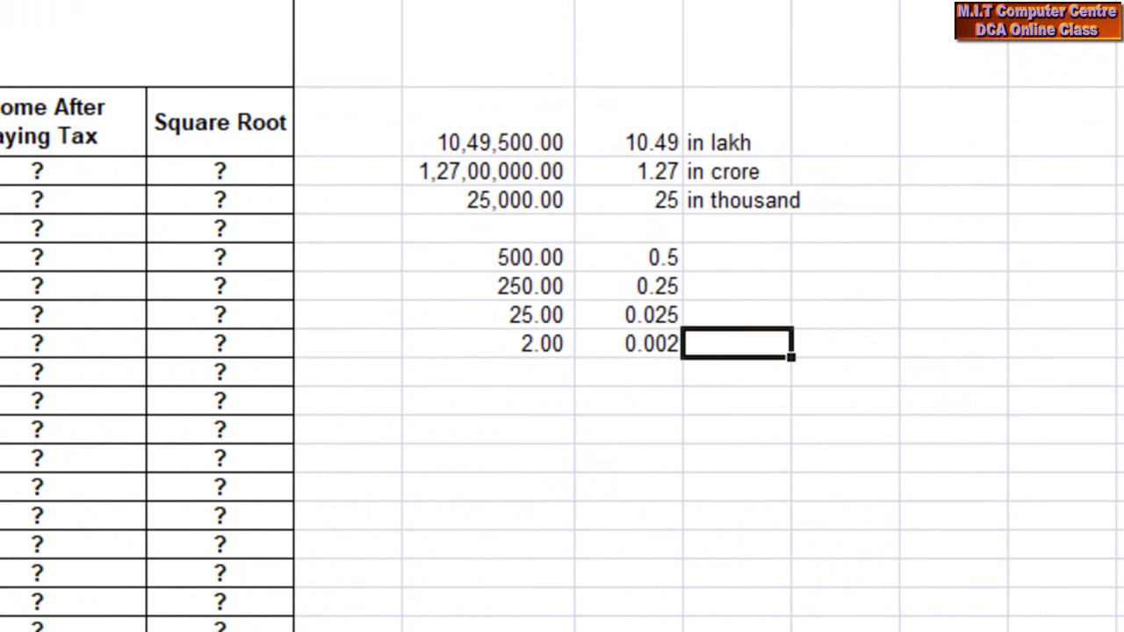
type("=")
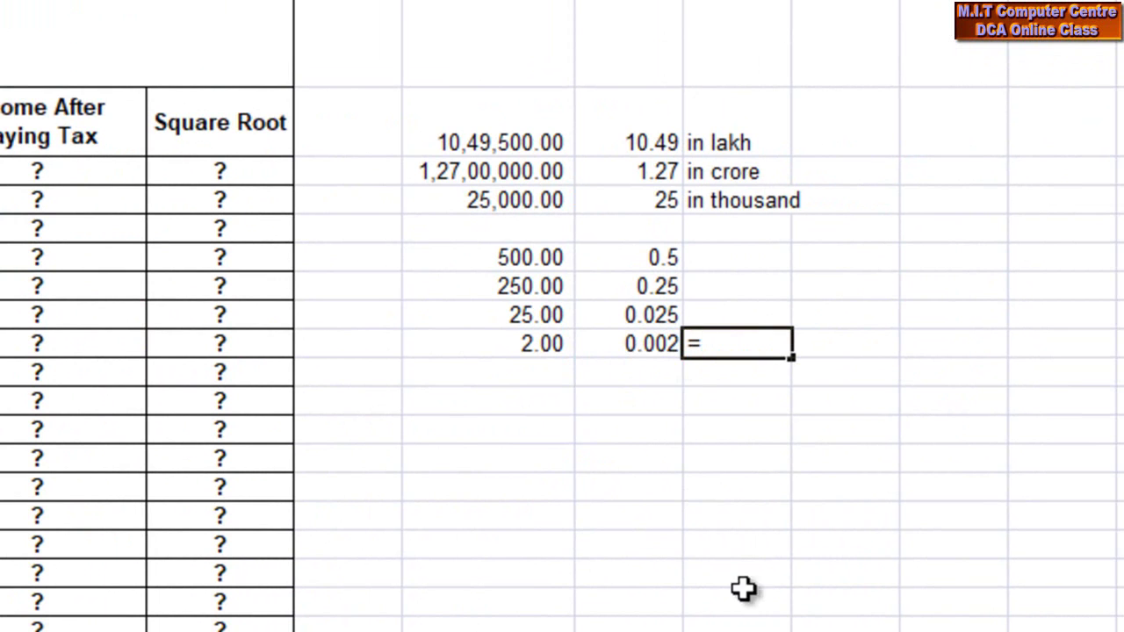
left_click(650, 345)
type("*1000")
key("Return")
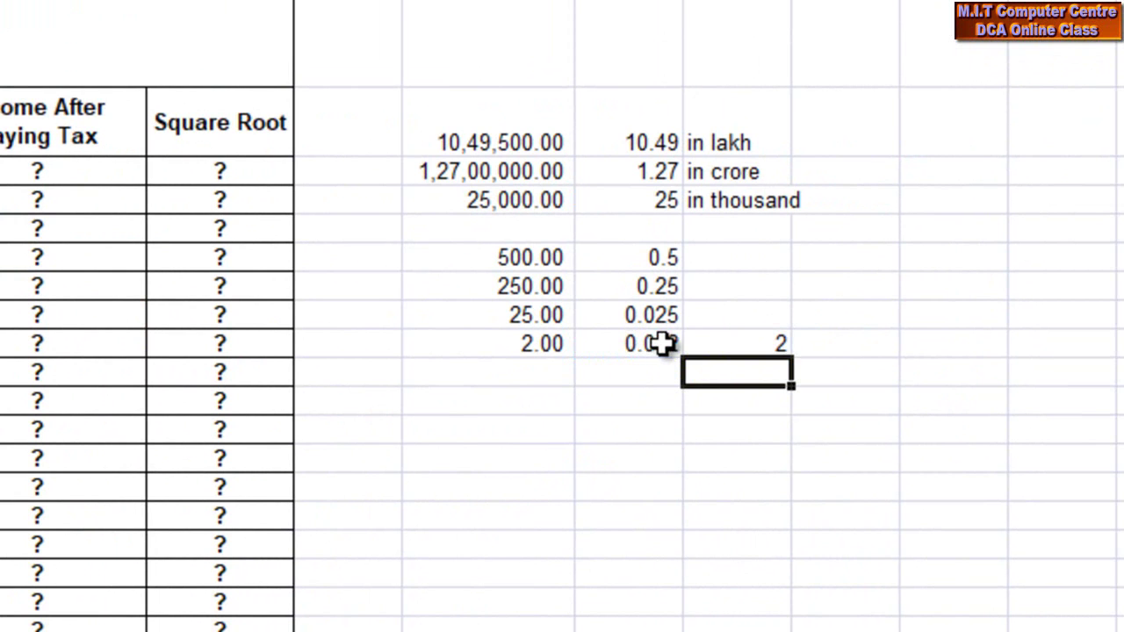
left_click(768, 317)
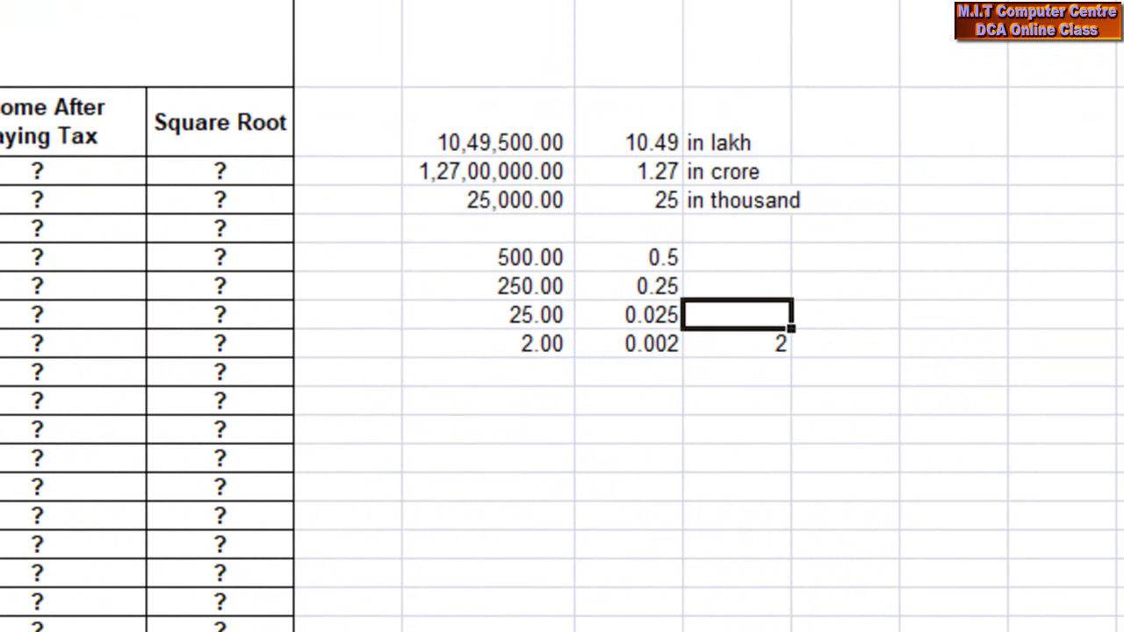
type("=")
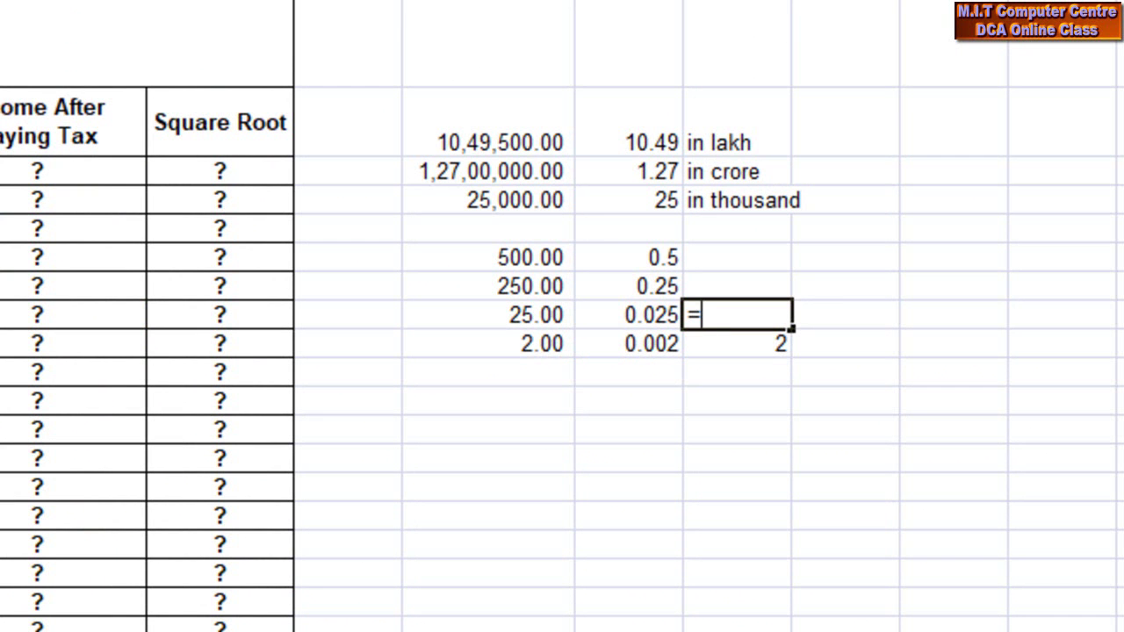
left_click(629, 314)
type("*1000")
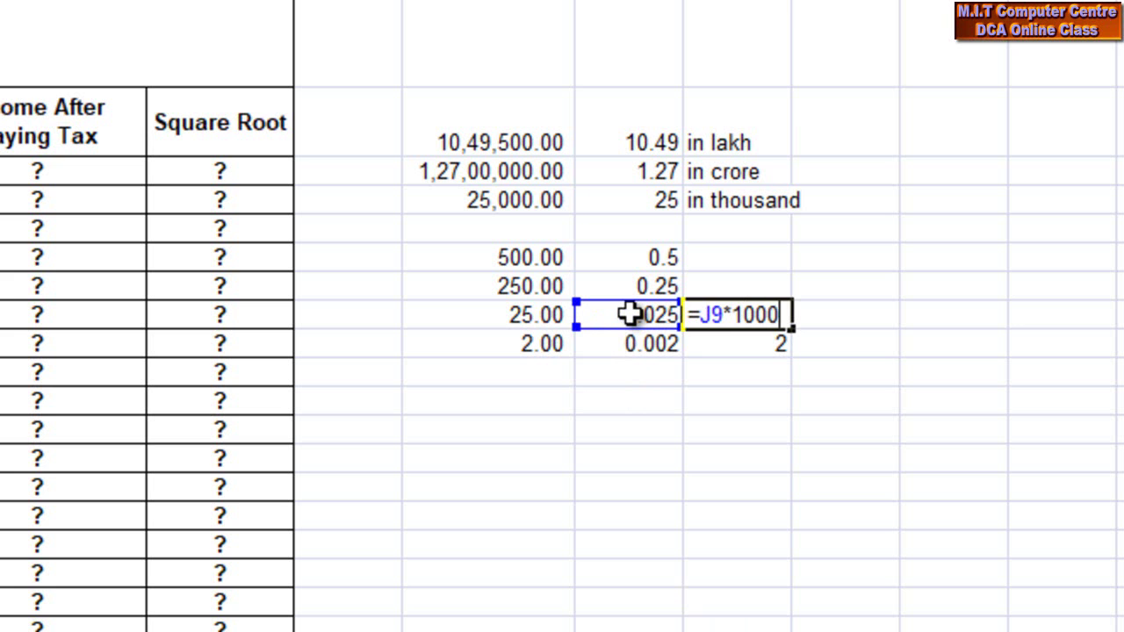
key("Return")
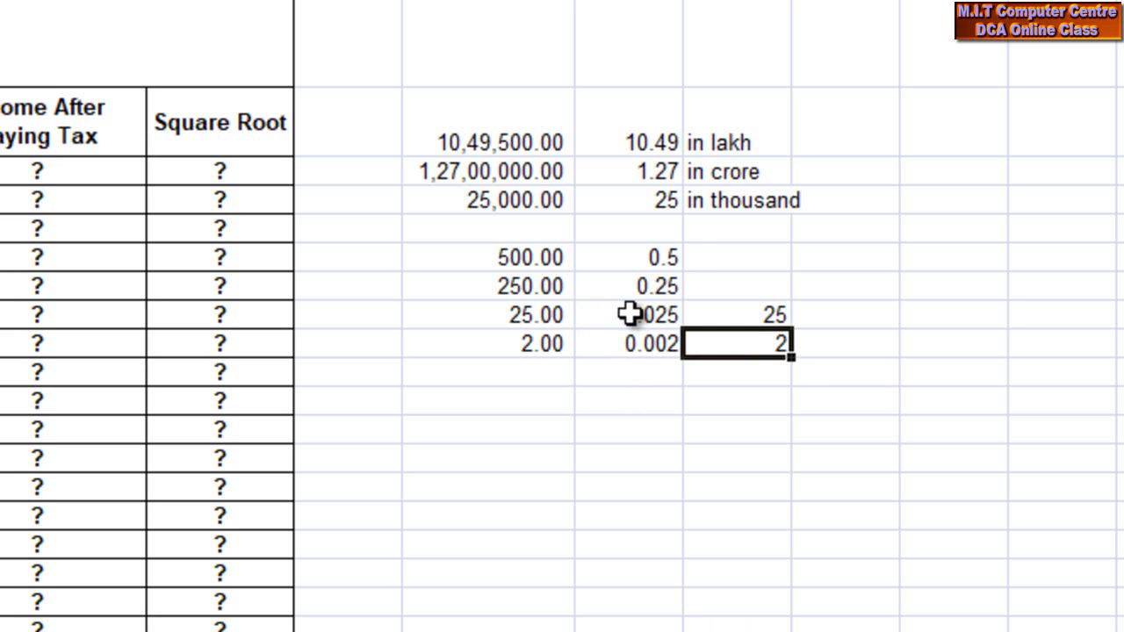
Enter =J7*1000 beside 0.5, giving 500
left_click(701, 251)
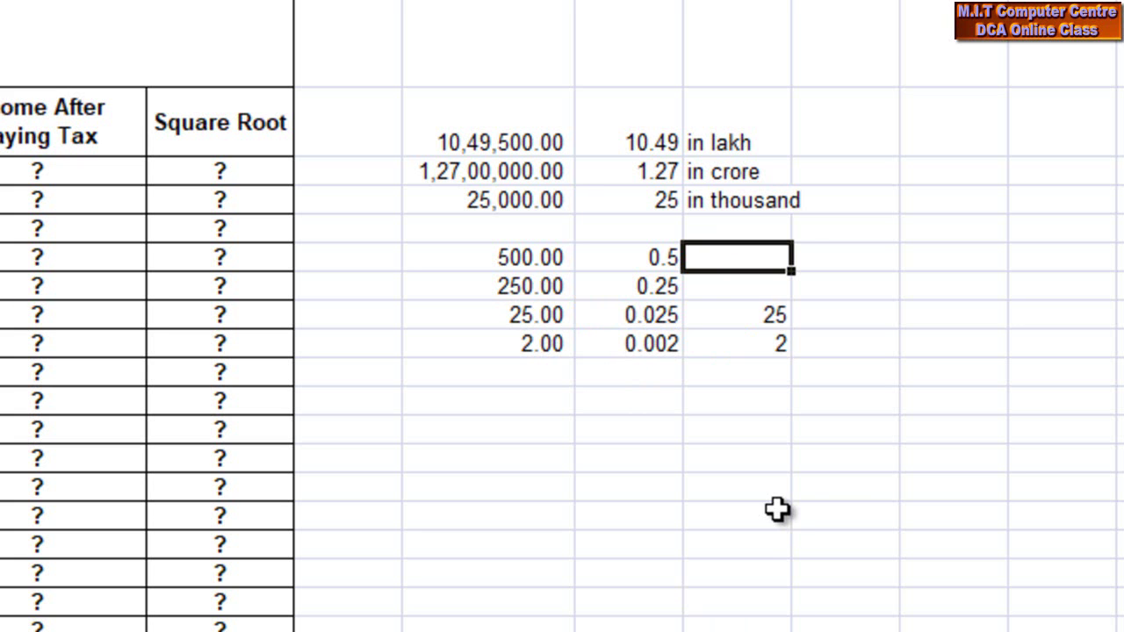
type("=")
left_click(664, 258)
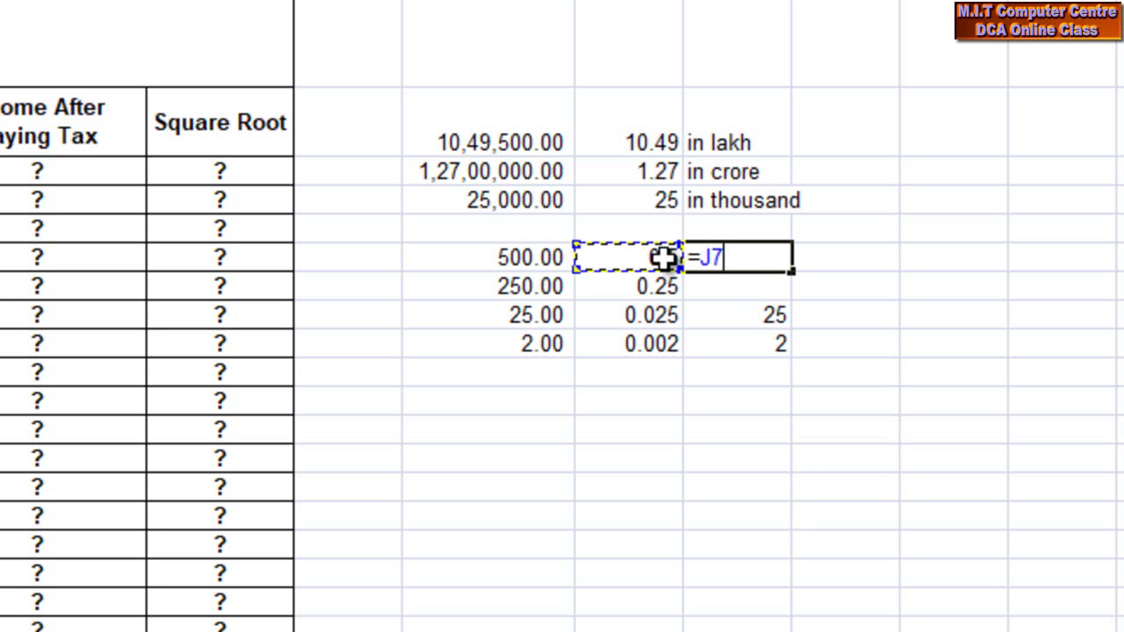
type("*1000")
key("Return")
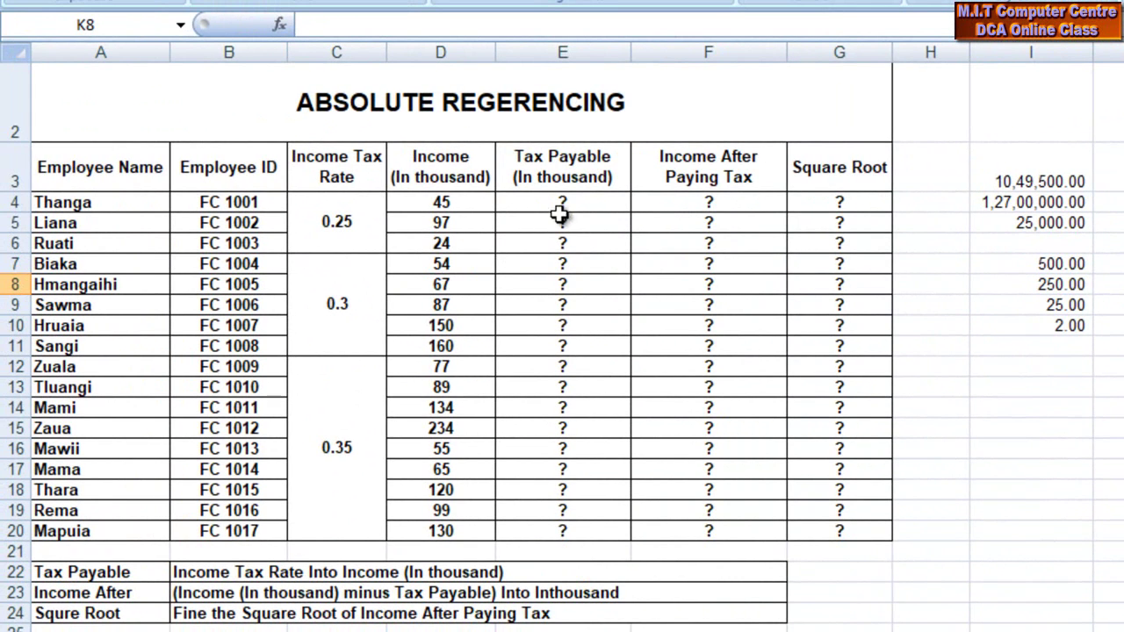
Delete the '?' placeholders in E4:G20 and select E4
left_click_drag(558, 209, 821, 529)
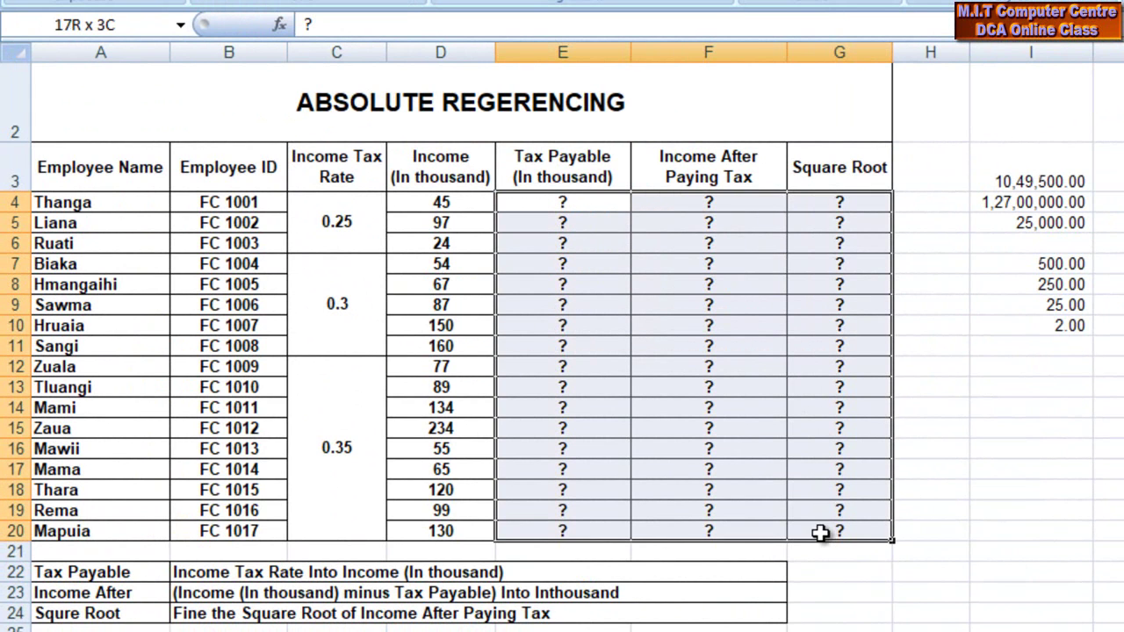
key("Delete")
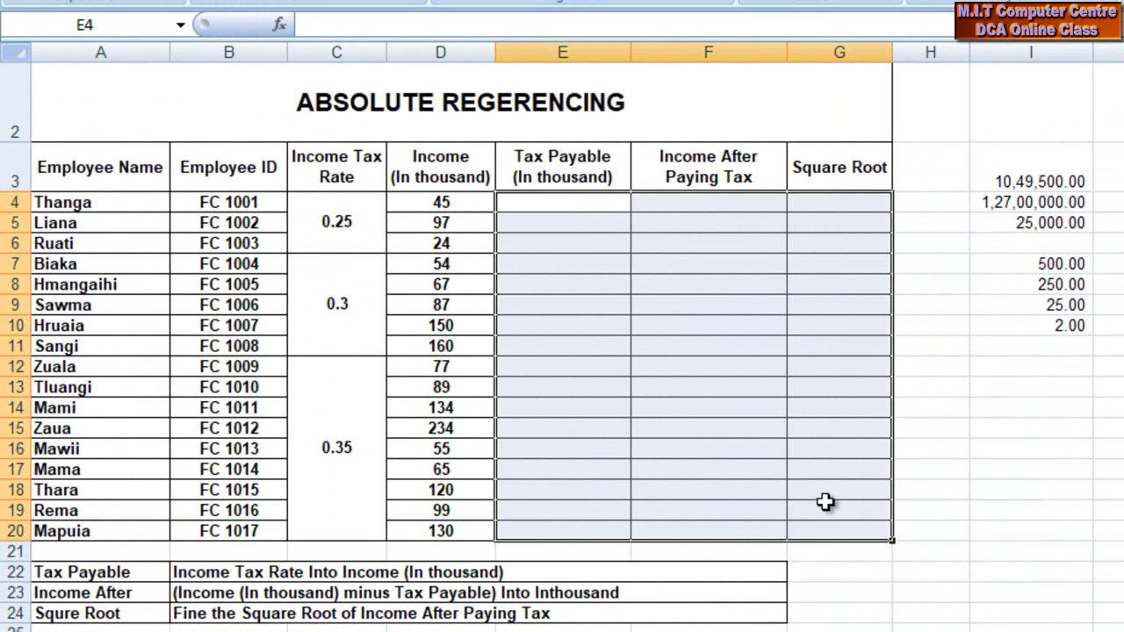
left_click(589, 207)
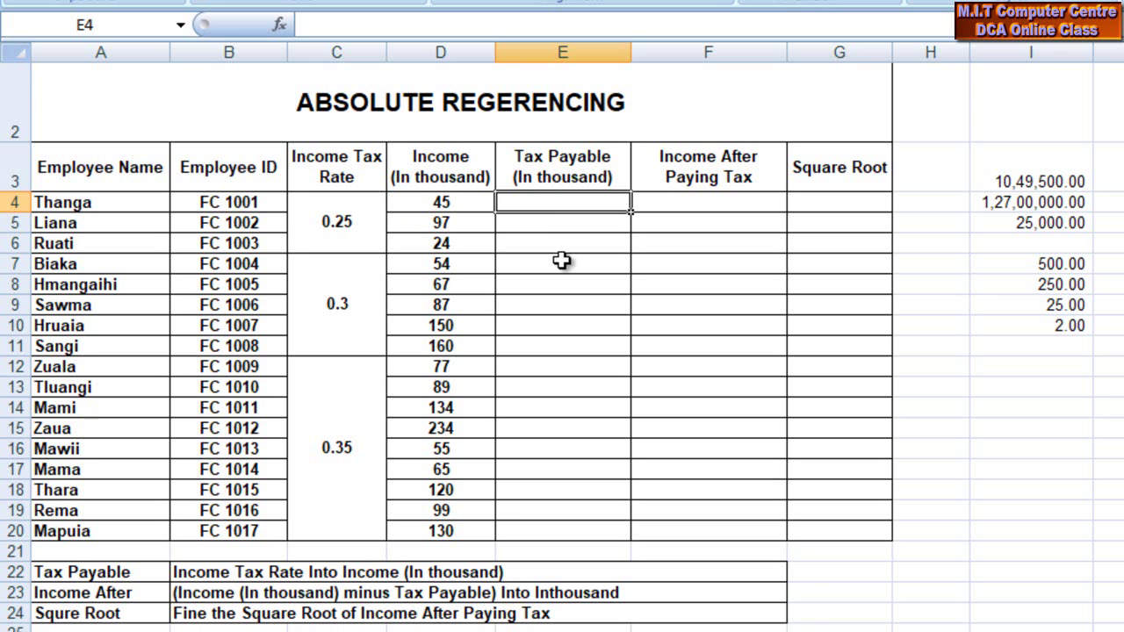
Enter =C4*D4 in E4 so Tax Payable shows 11.25
type("=")
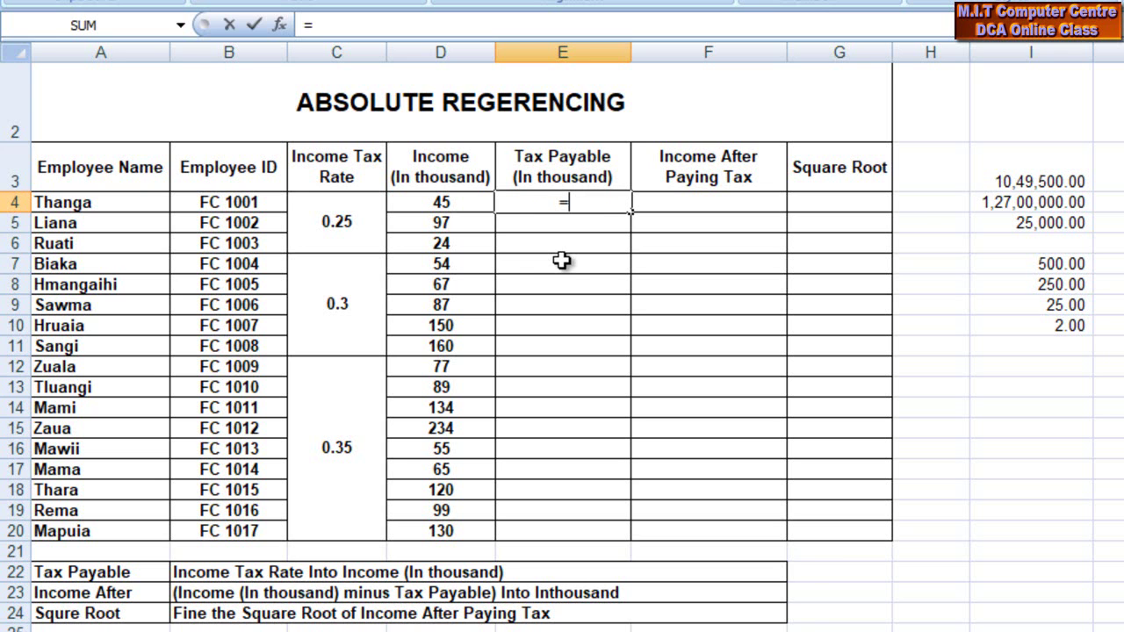
left_click(329, 225)
type("*")
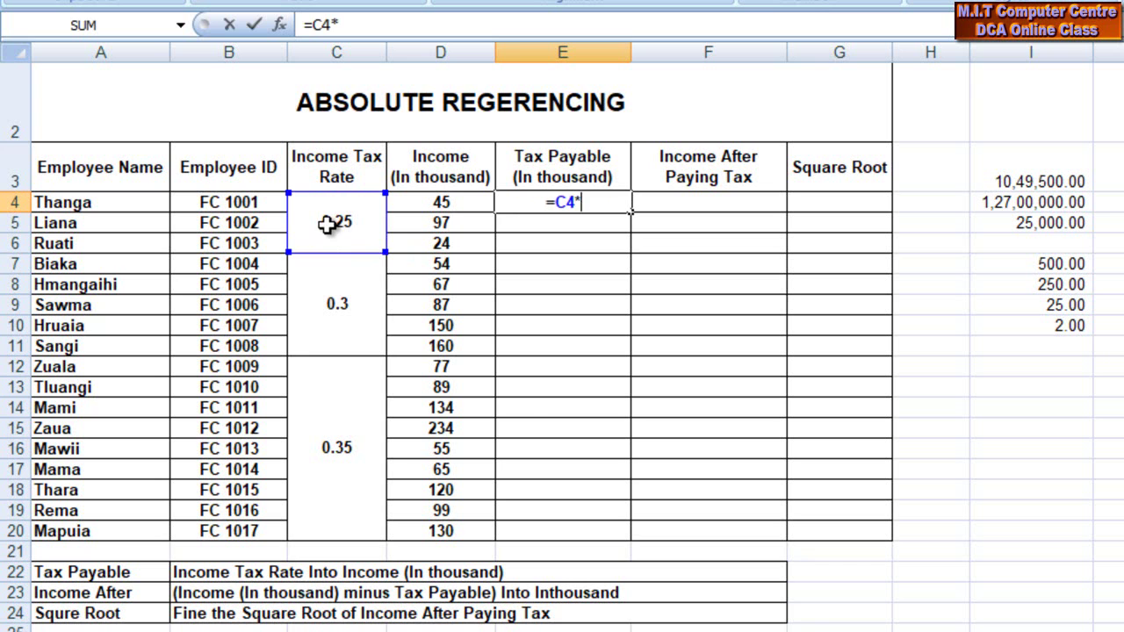
left_click(452, 204)
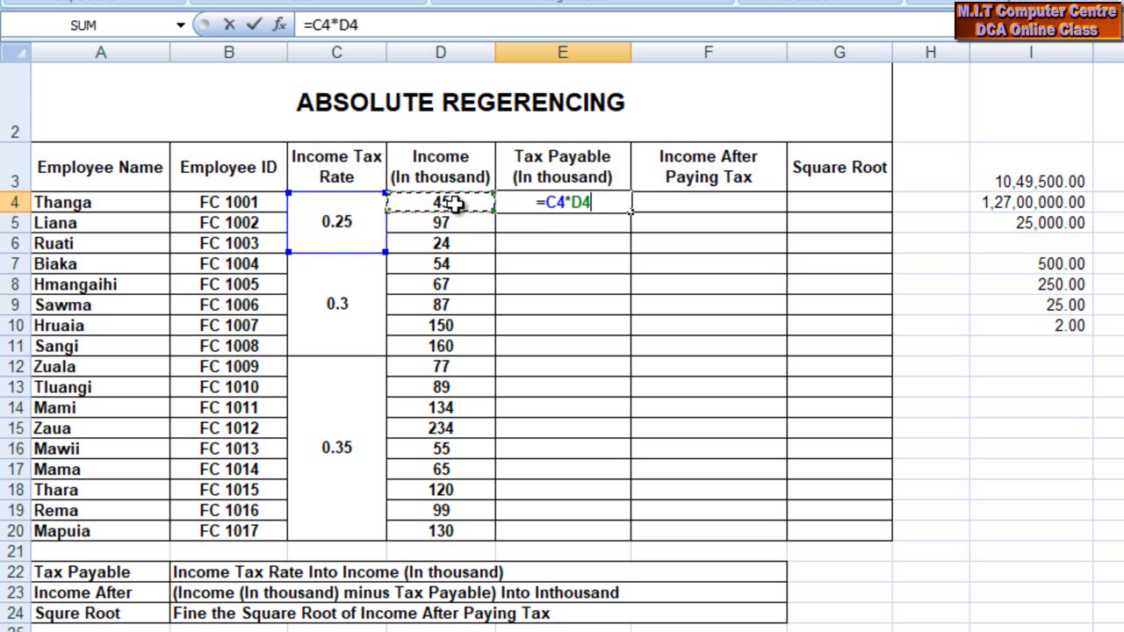
key("Return")
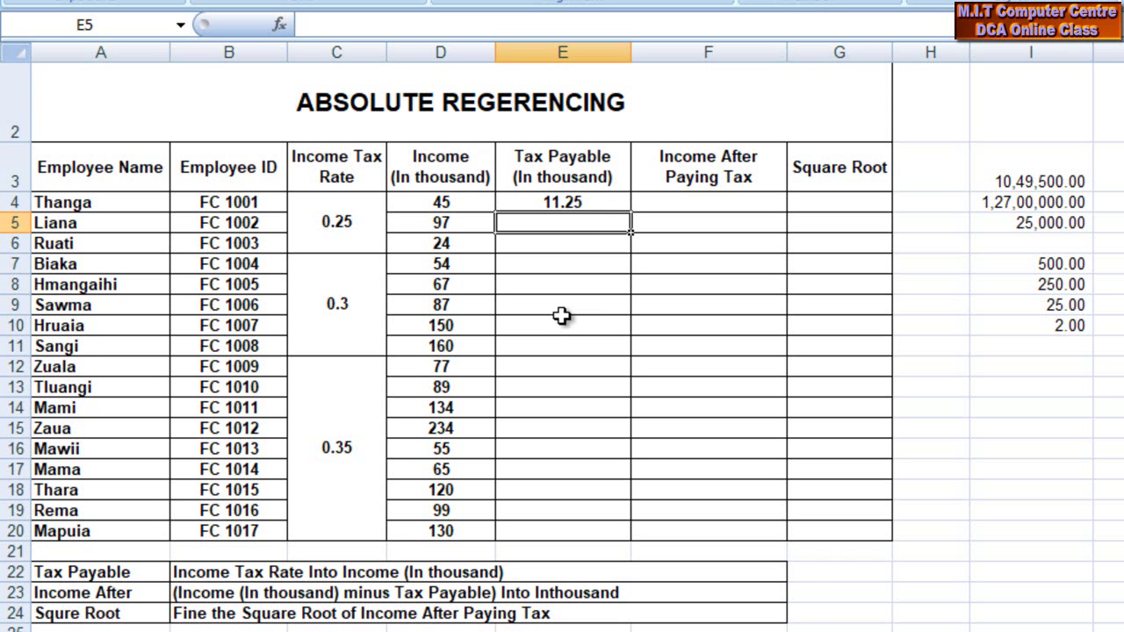
Review the income in D4 and the Tax Payable formula in E4, ending on F4
left_click(701, 199)
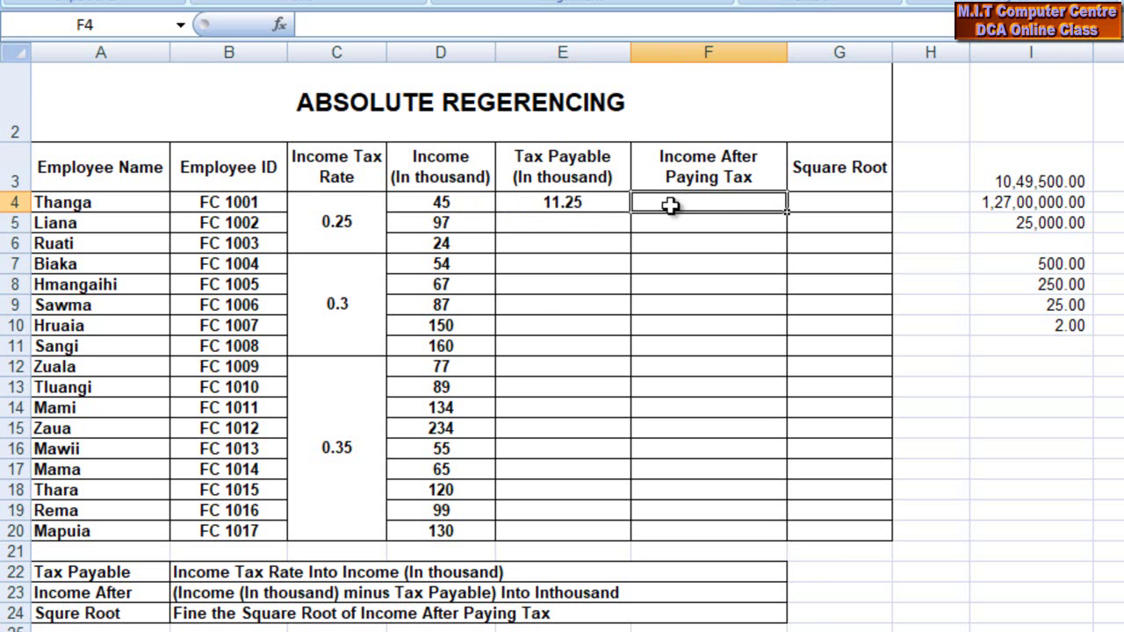
left_click(474, 202)
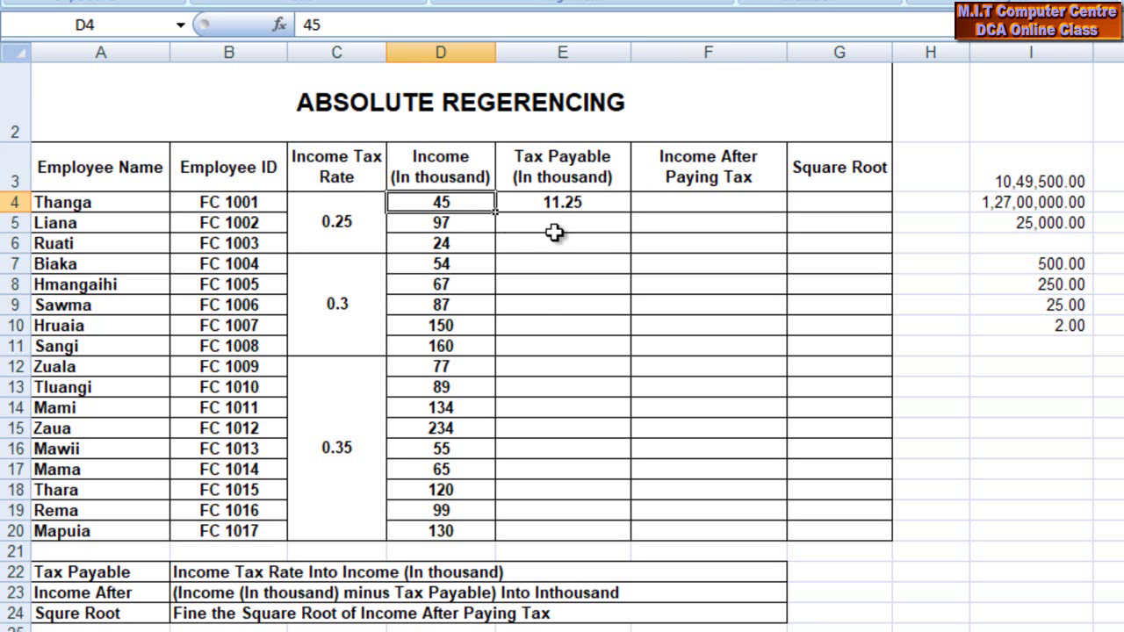
left_click(572, 204)
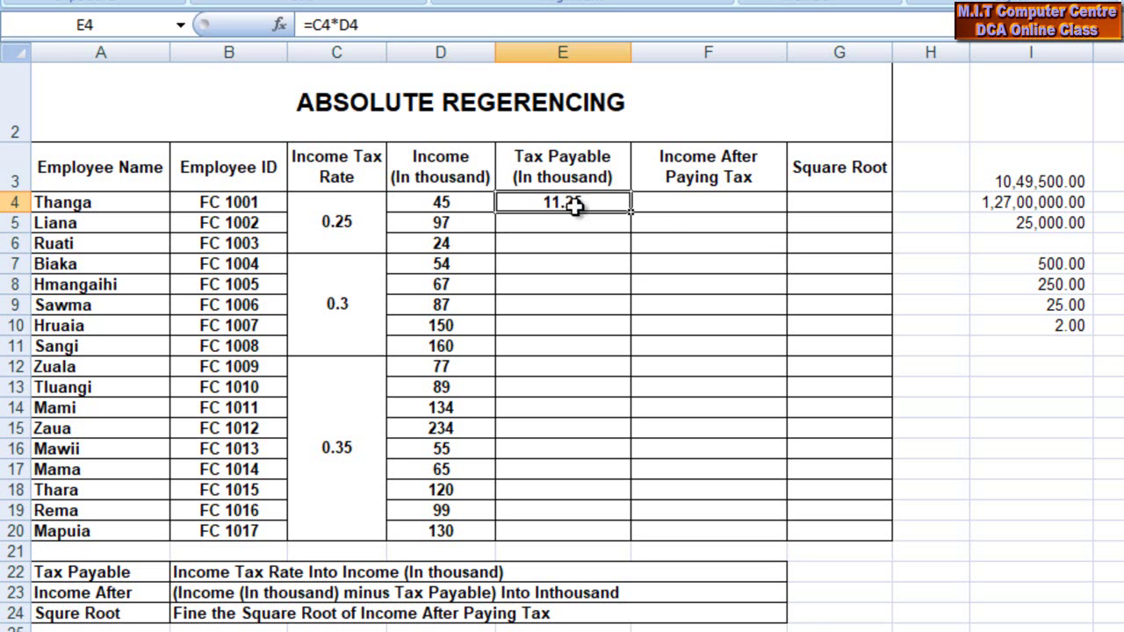
left_click(679, 203)
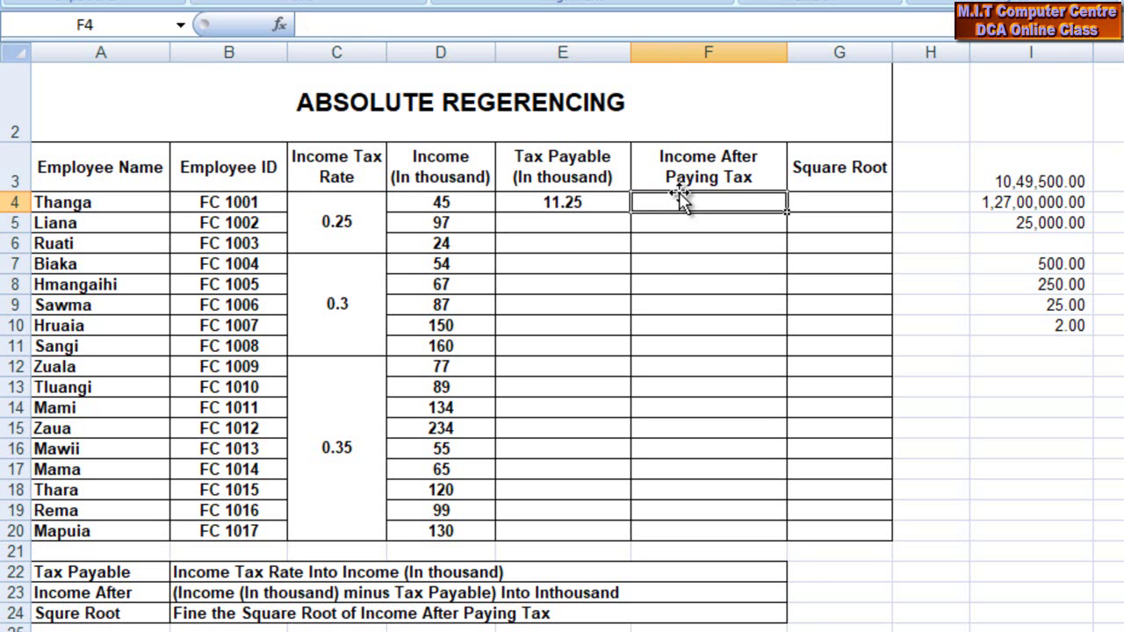
left_click(443, 202)
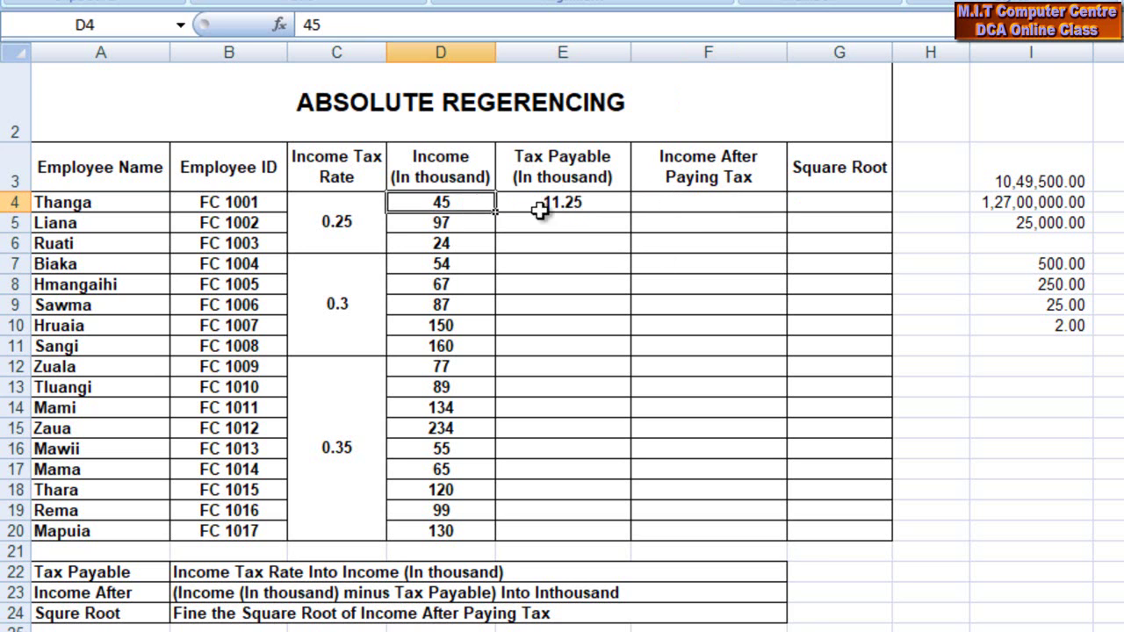
left_click(564, 205)
left_click(702, 203)
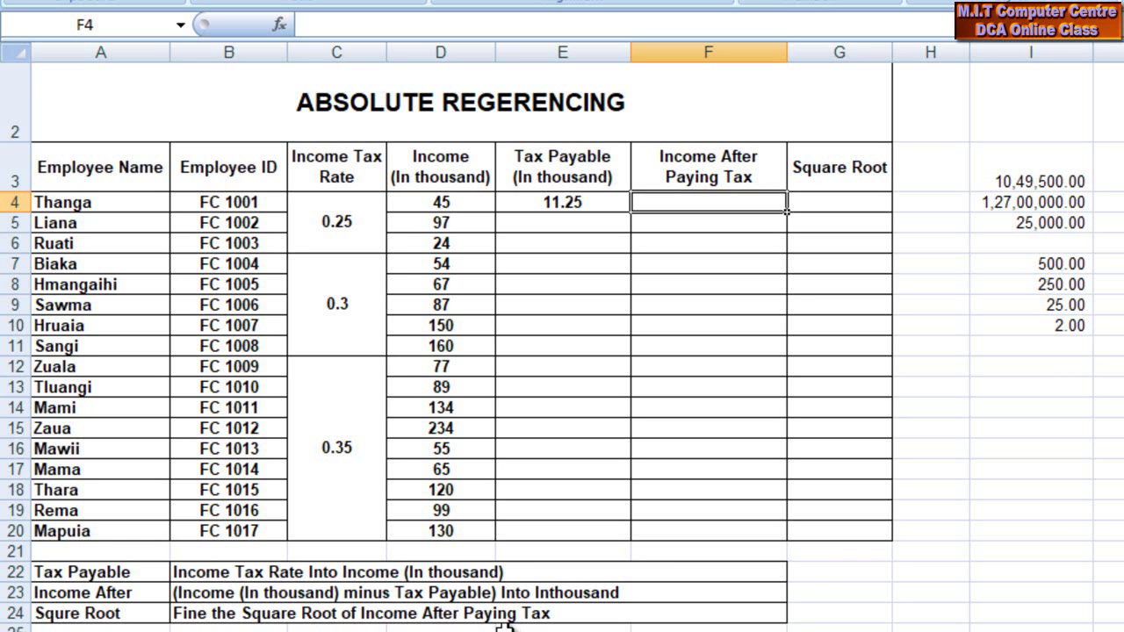
Enter =(D4-E4)*1000 in F4 so Thanga's income after tax shows 33750
type("=(")
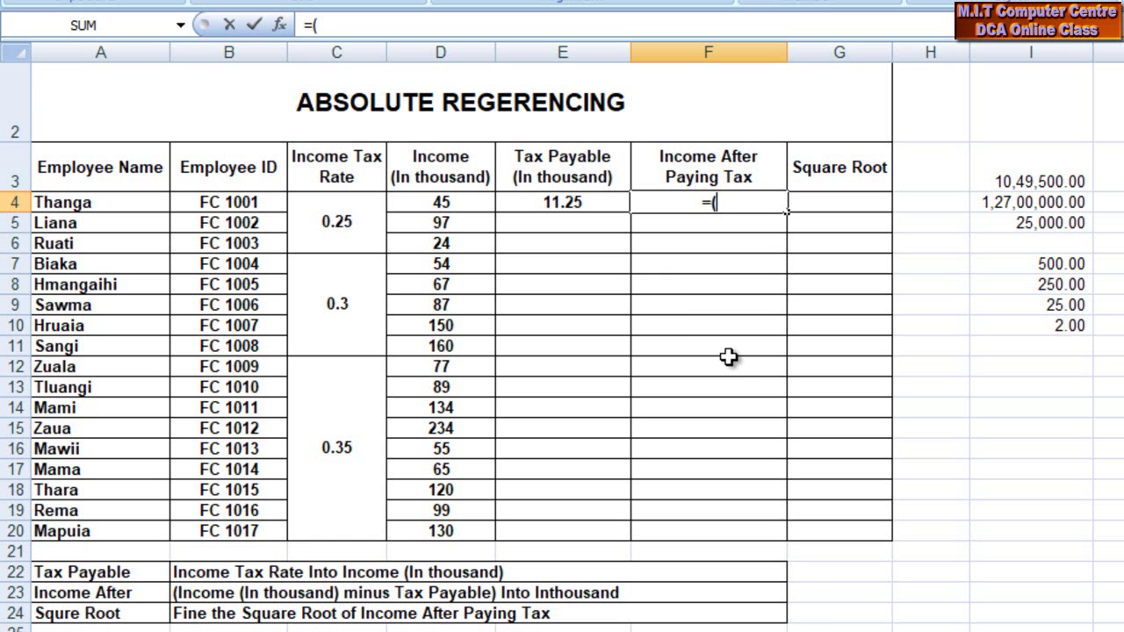
left_click(441, 202)
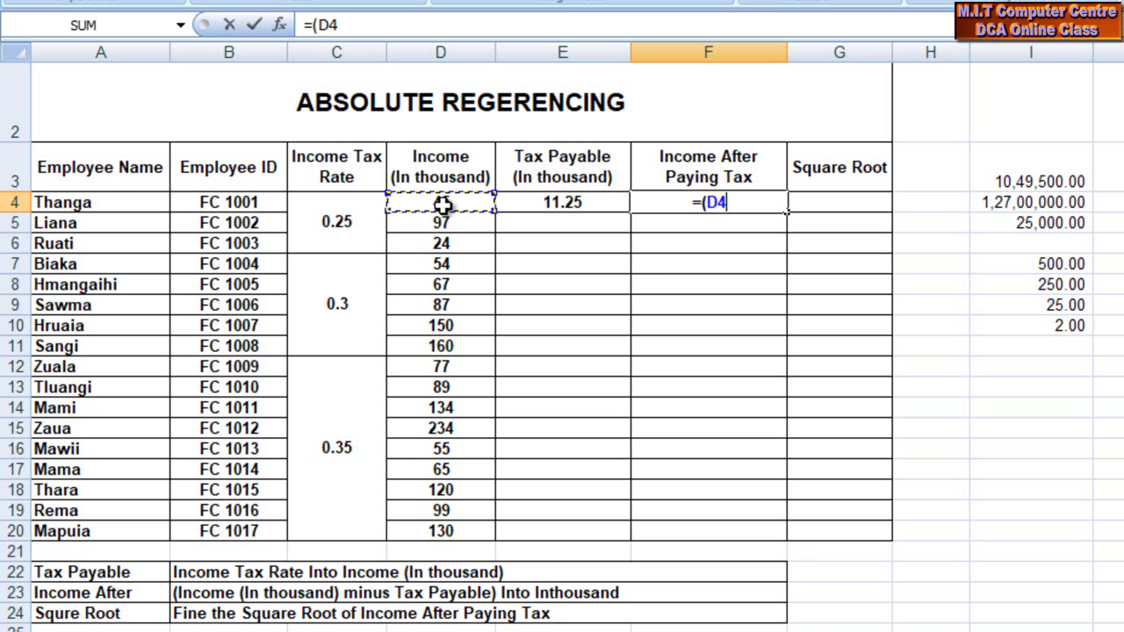
type("-")
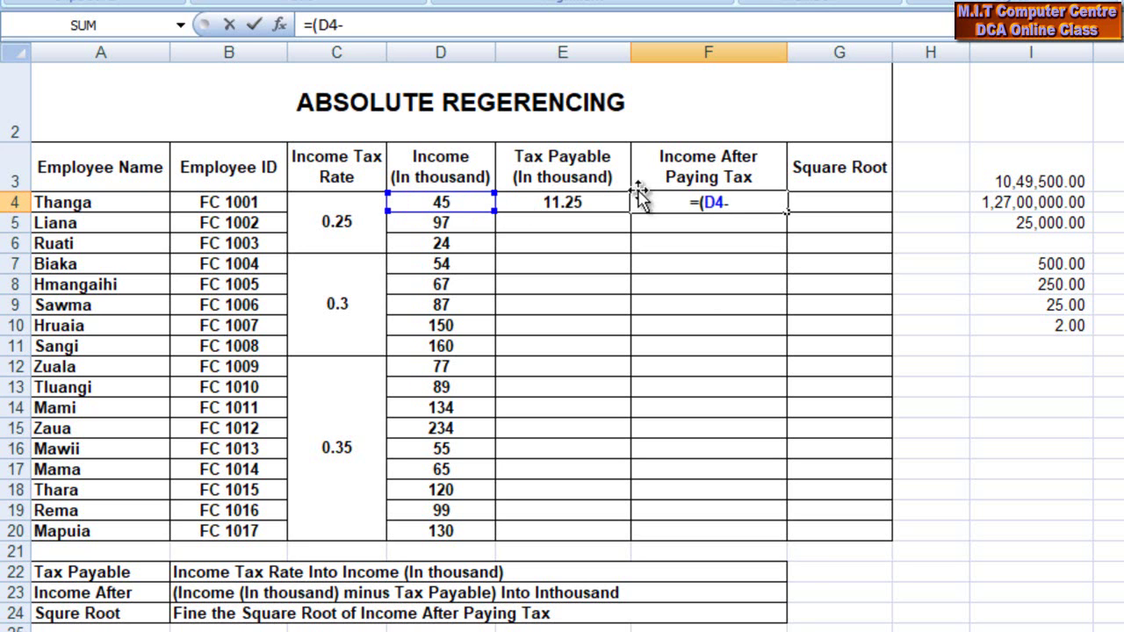
left_click(567, 202)
type(")")
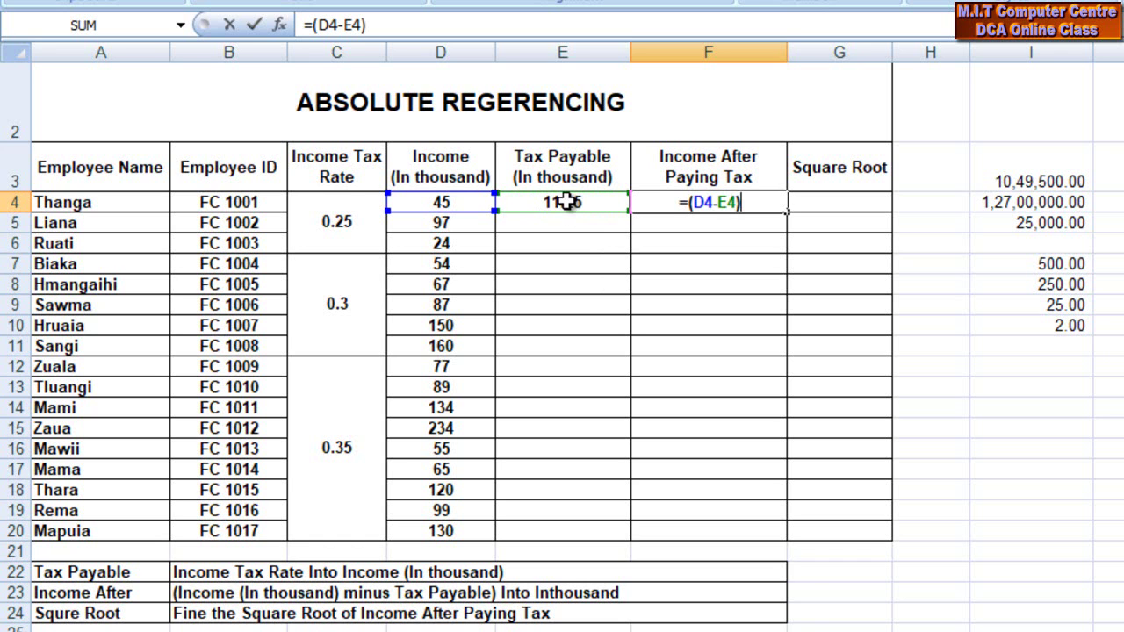
type("*")
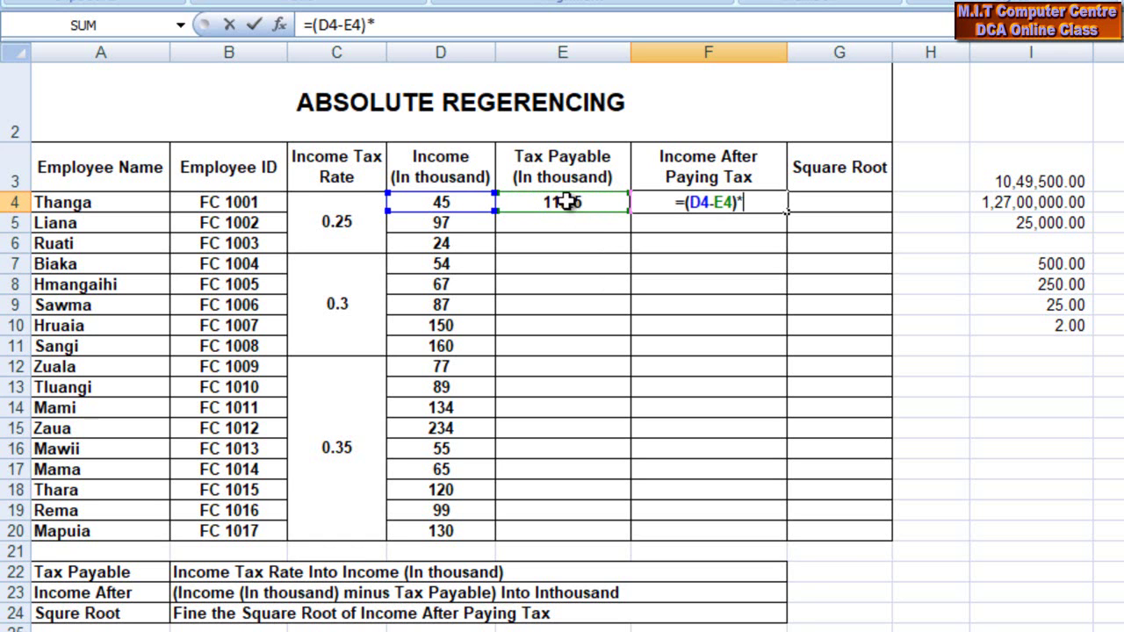
type("1000")
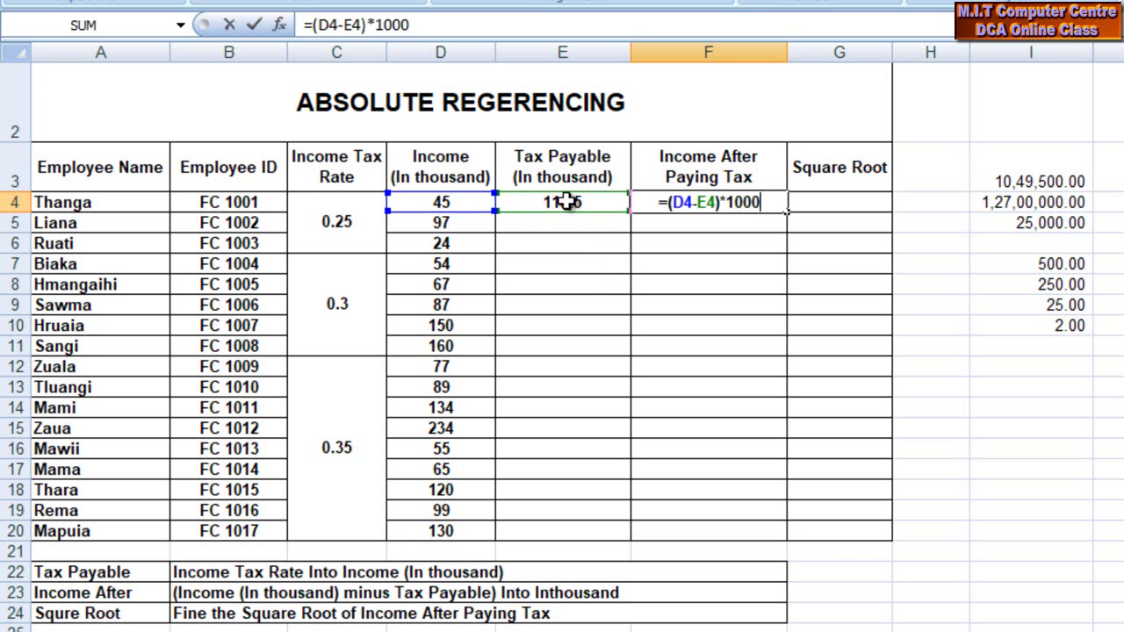
key("Return")
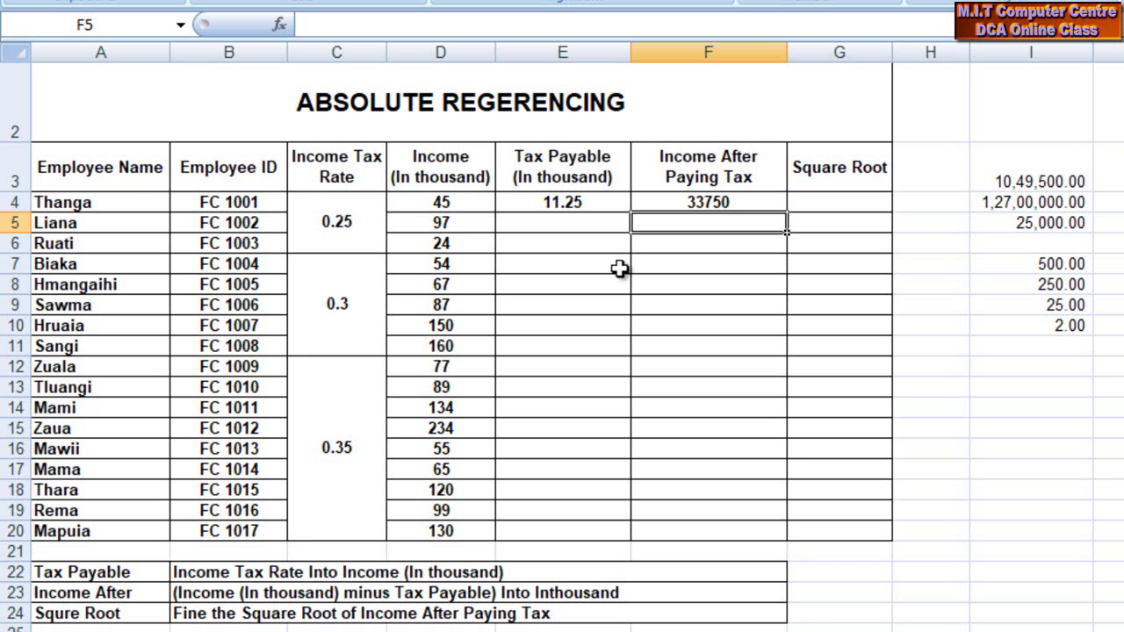
left_click(831, 199)
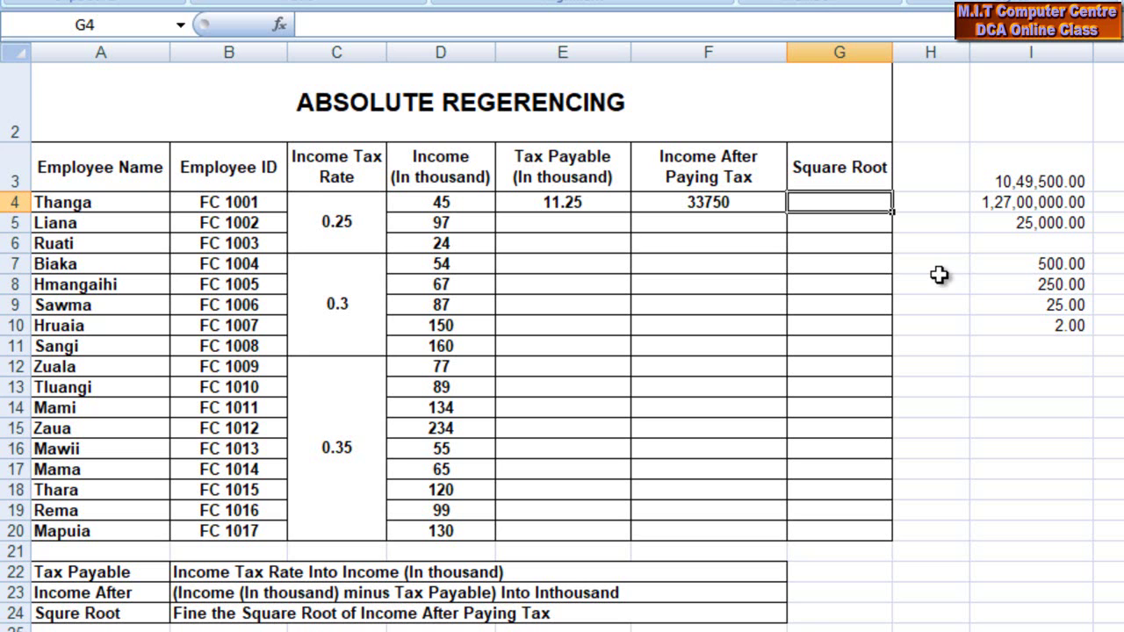
Enter =SQRT(F4) in G4, giving 183.7117307, and reselect G4 to verify the formula
type("=")
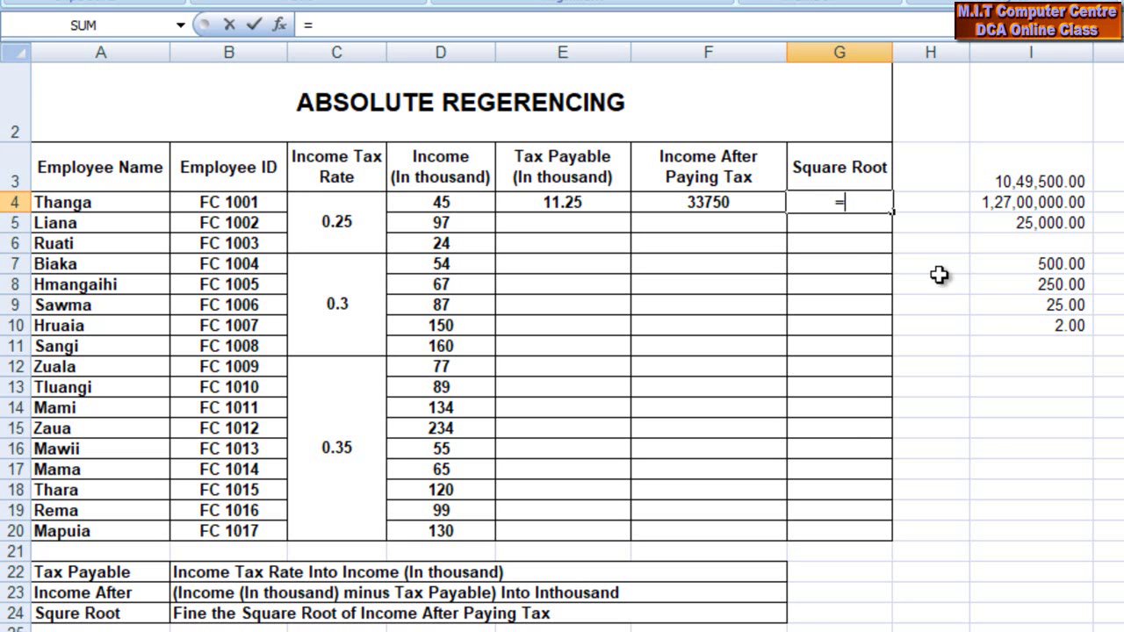
type("sqrt")
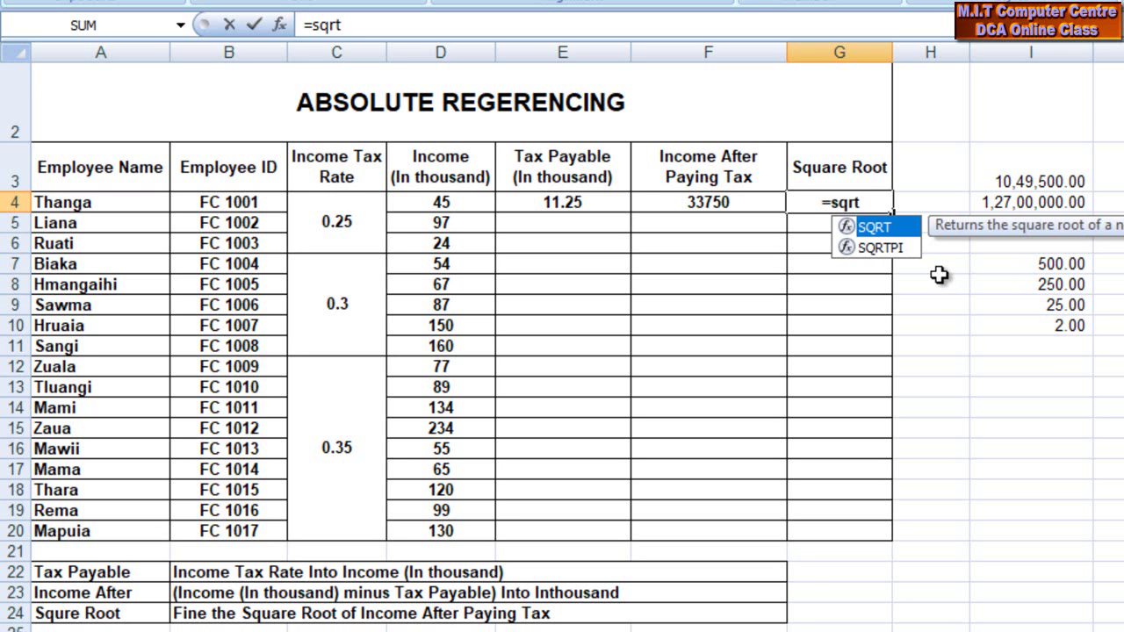
type("(")
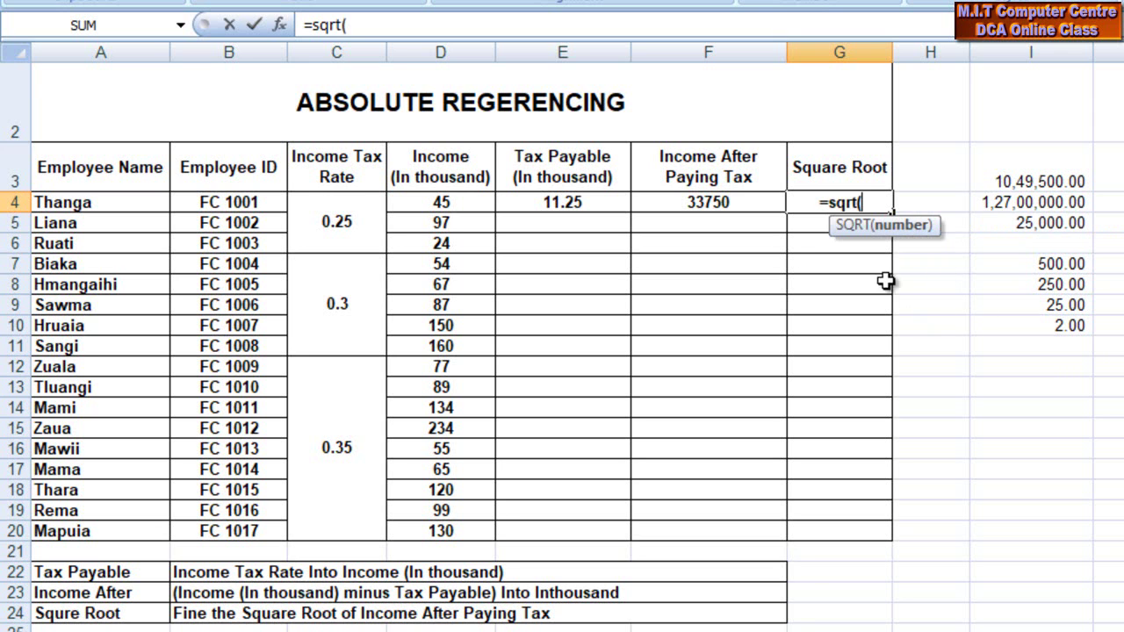
left_click(720, 204)
type(")")
key("Return")
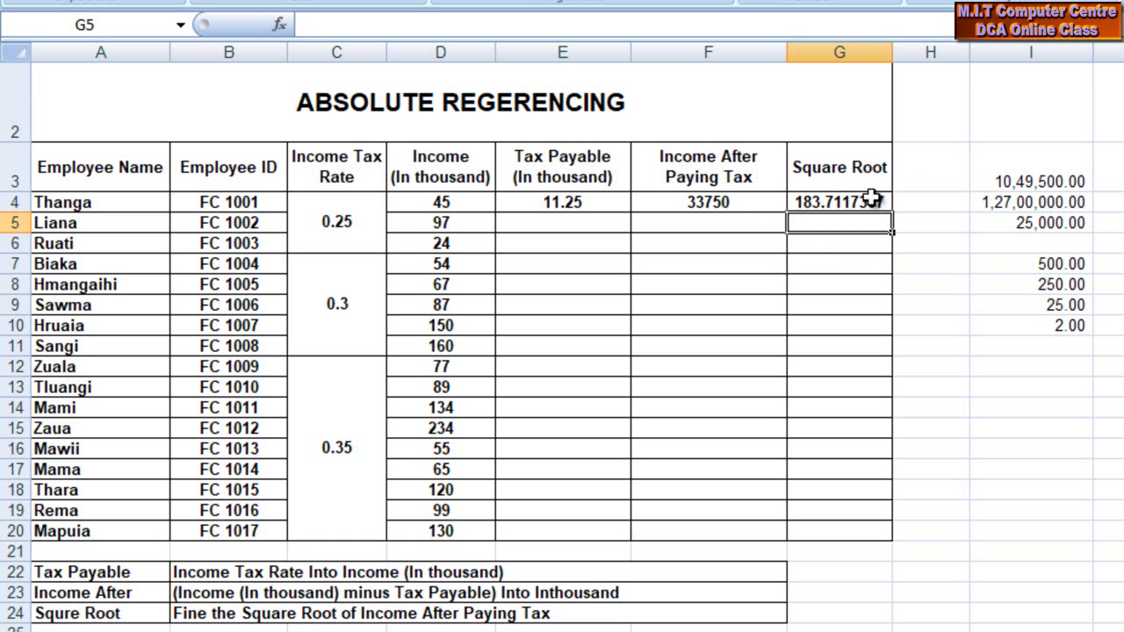
left_click(832, 201)
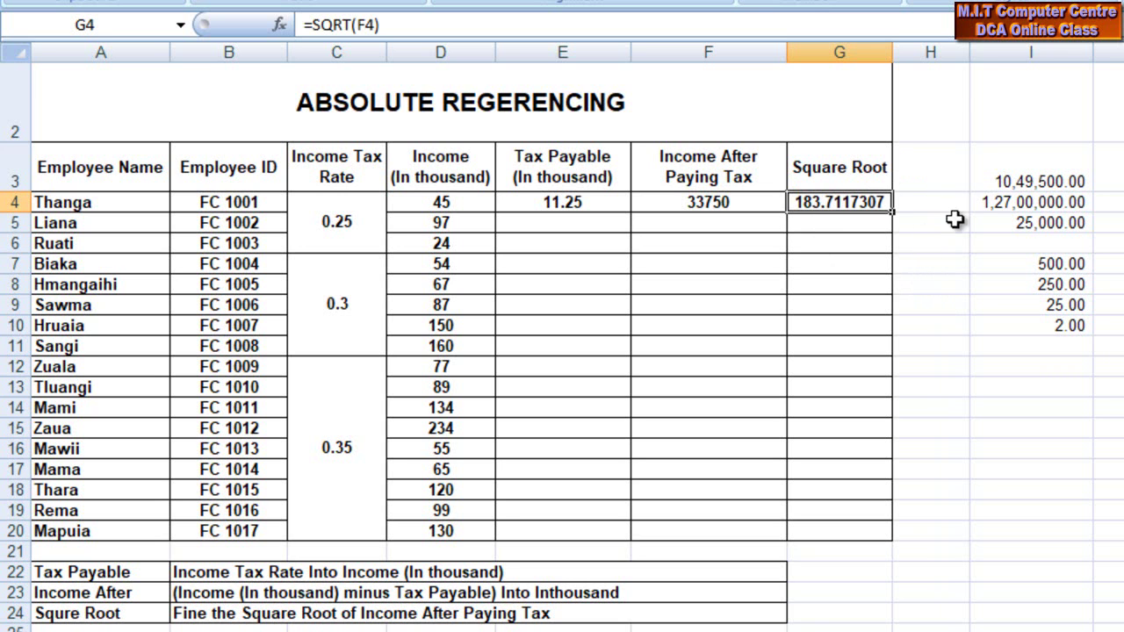
Widen column H and enter =ROUNDUP(SQRT(F4),0) in H4, giving 184
left_click_drag(969, 53, 1001, 53)
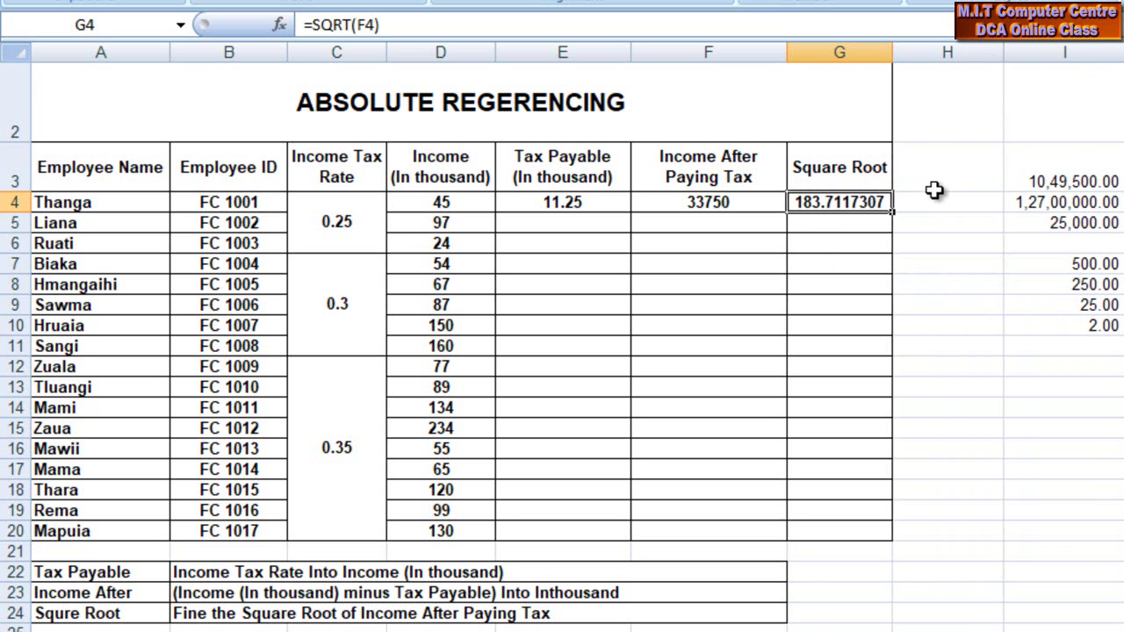
left_click(932, 198)
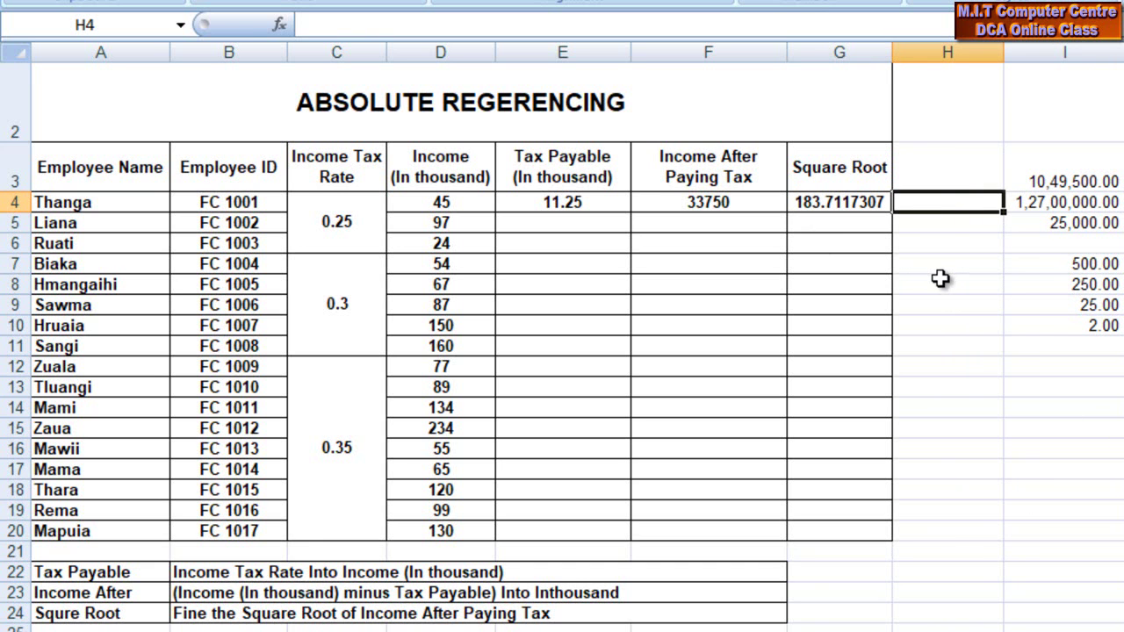
type("=round")
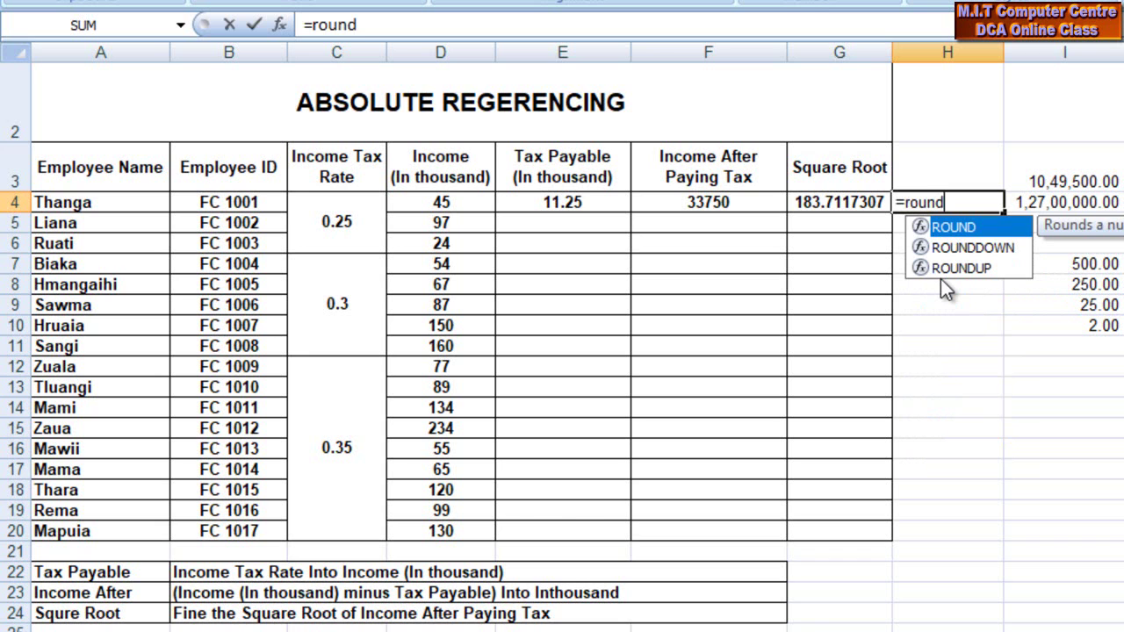
type("up")
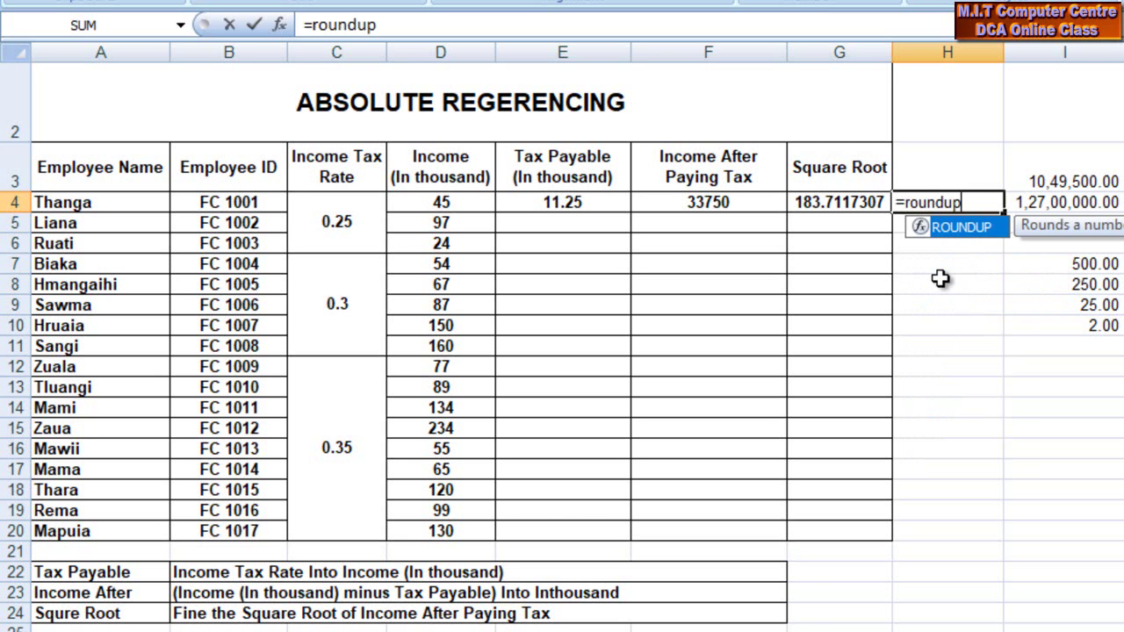
type("(")
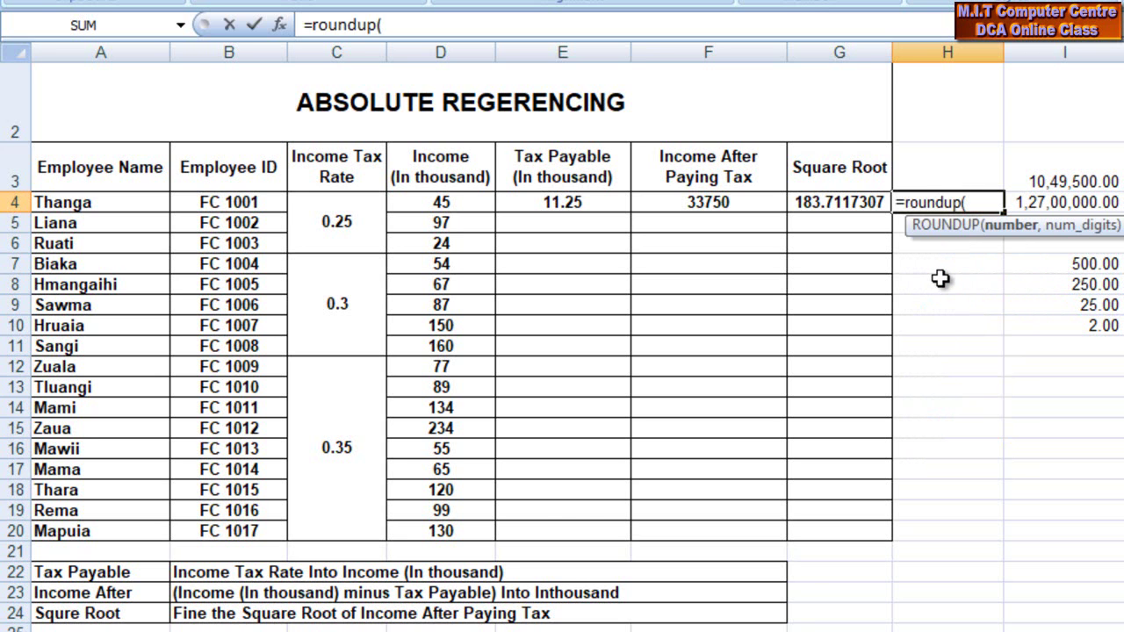
type("sqrt")
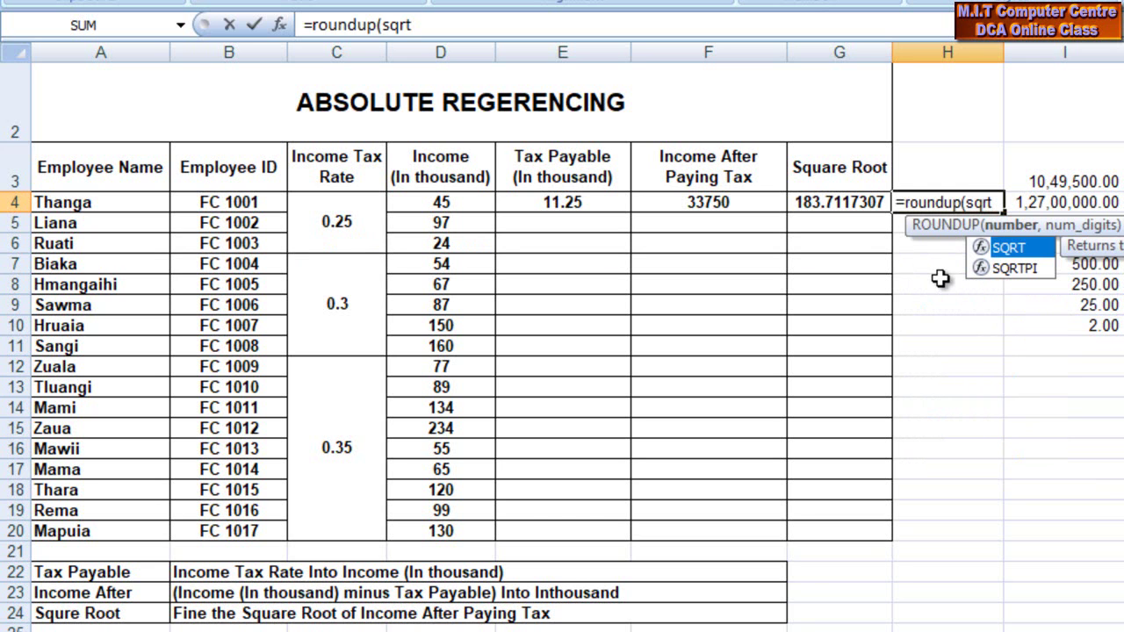
type("(")
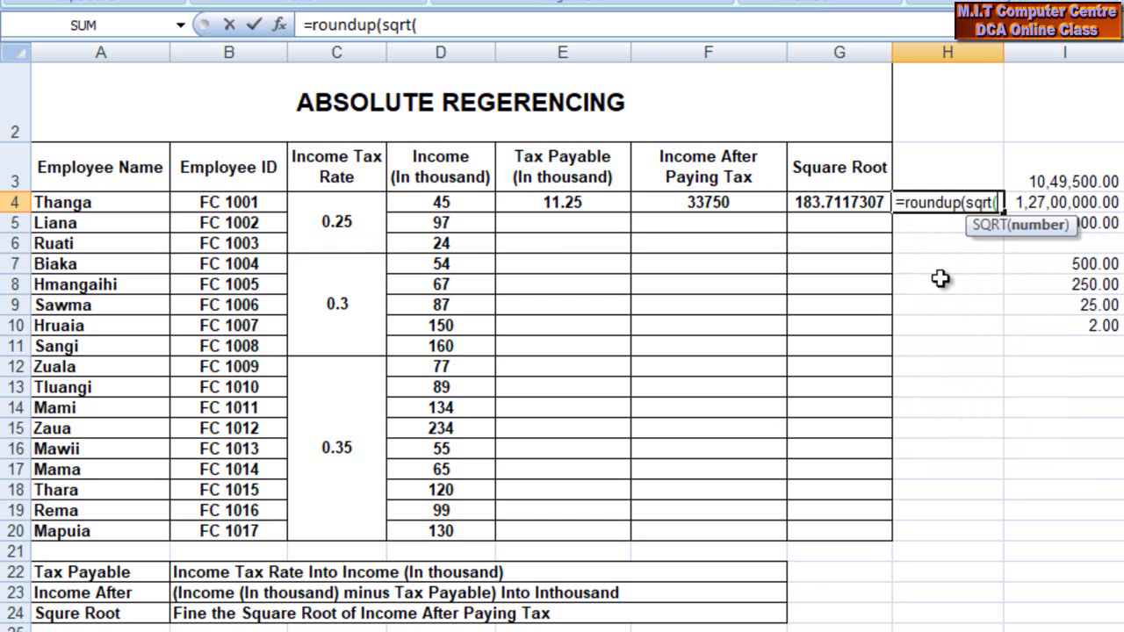
left_click(731, 202)
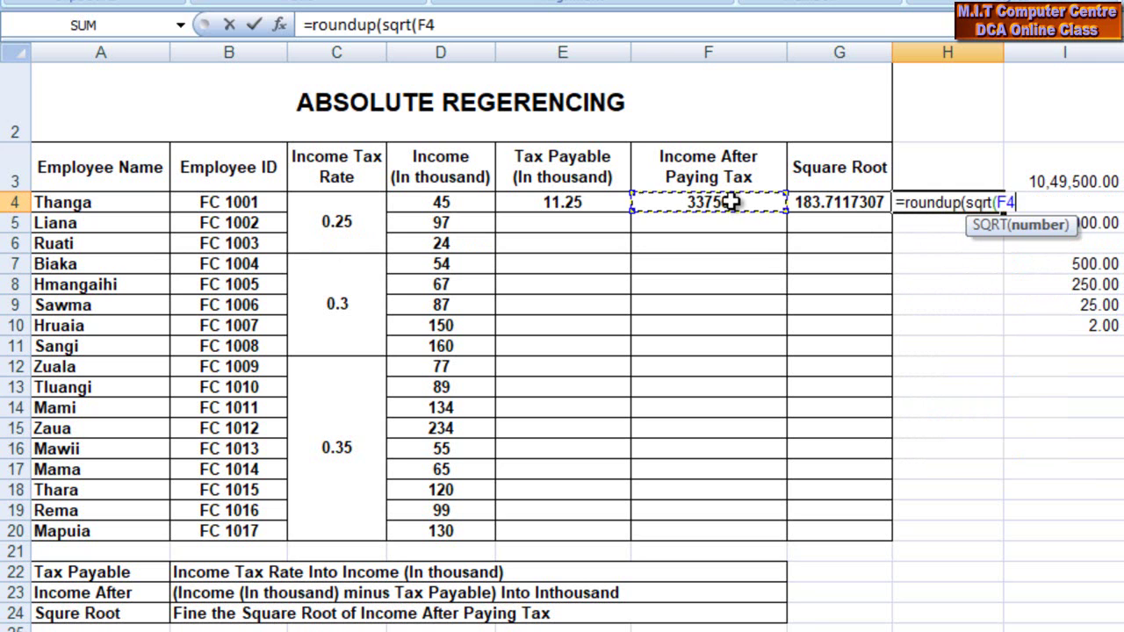
type(")")
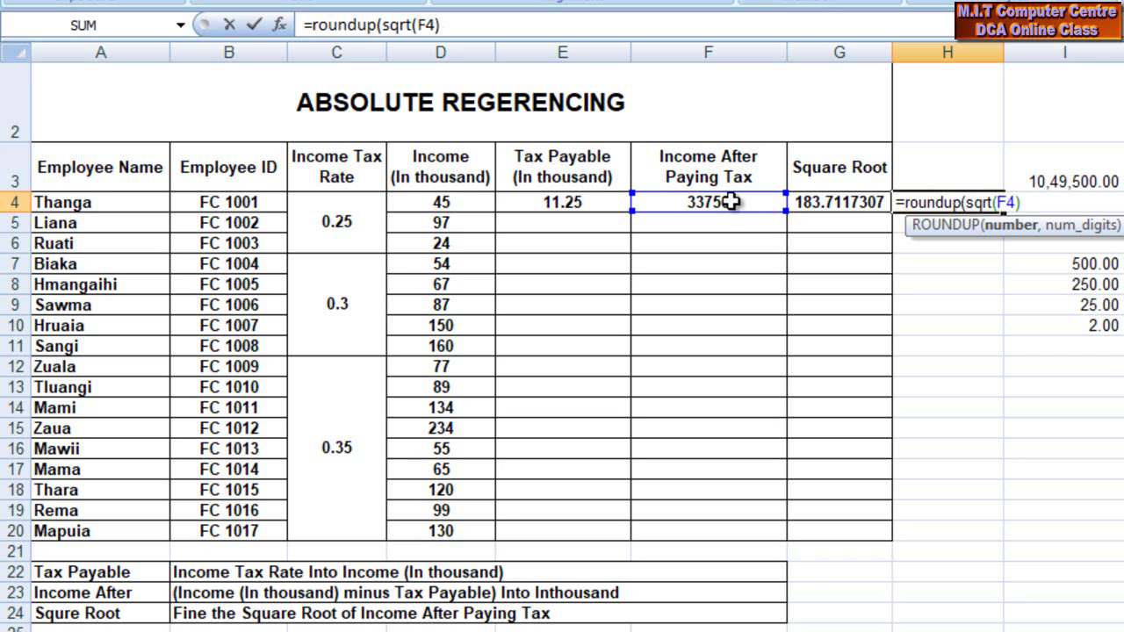
type(",0)")
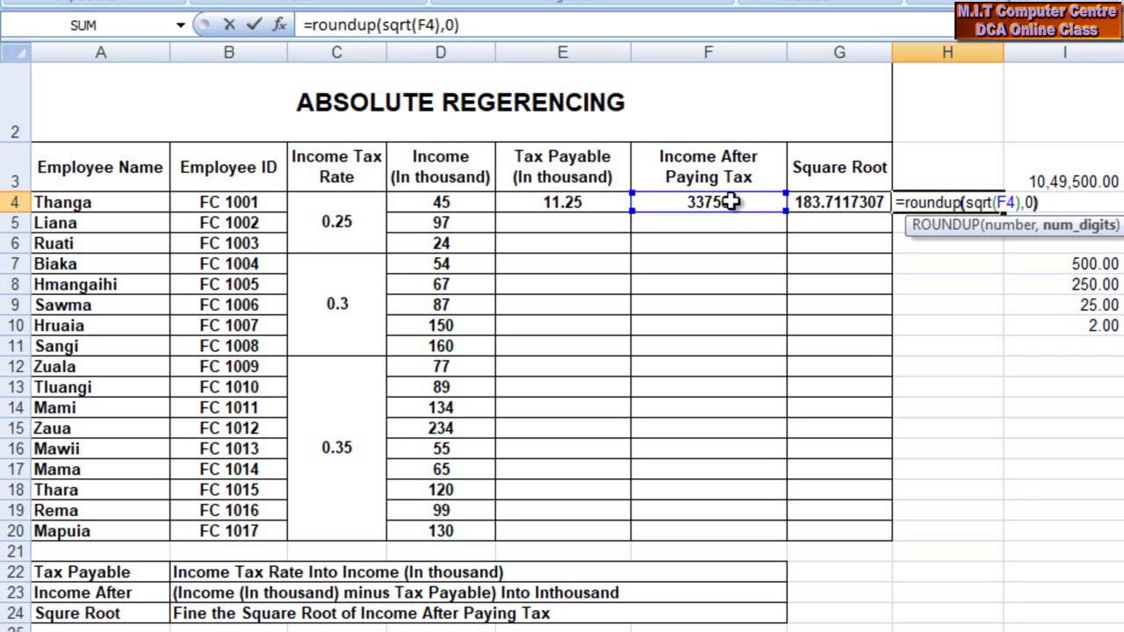
key("Return")
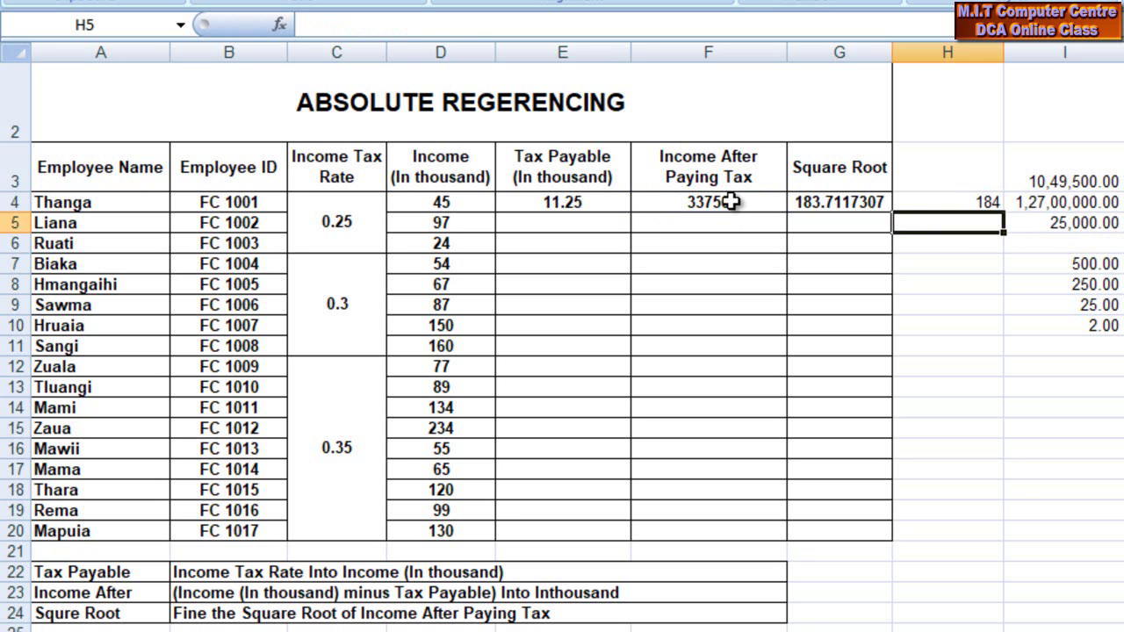
left_click(940, 202)
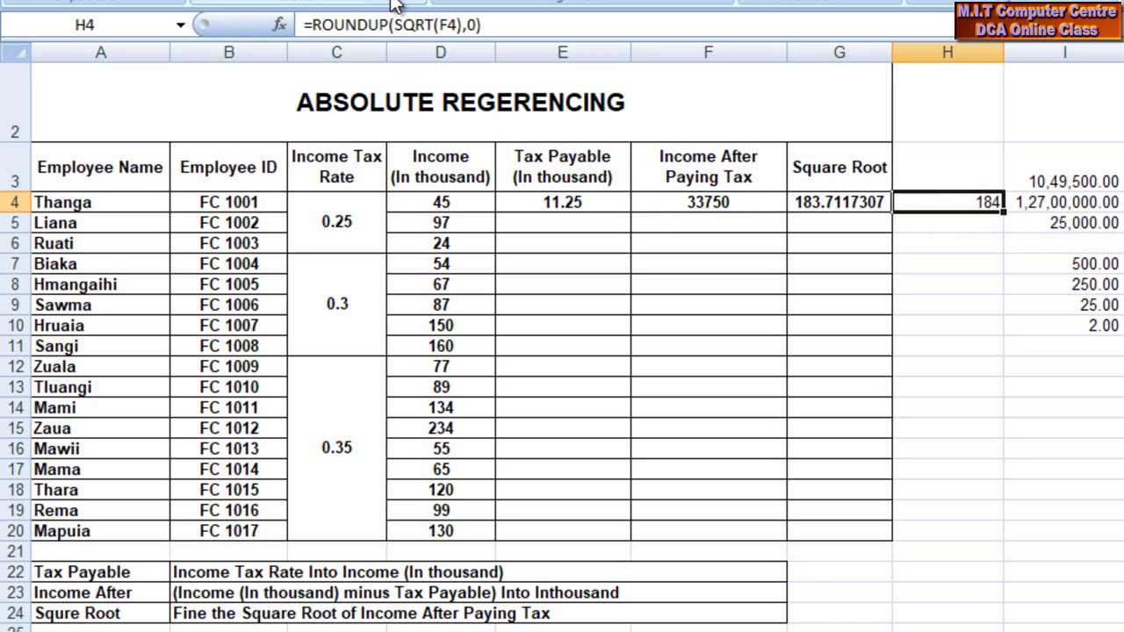
Make the 184 in H4 bold with Ctrl+B
key("ctrl+b")
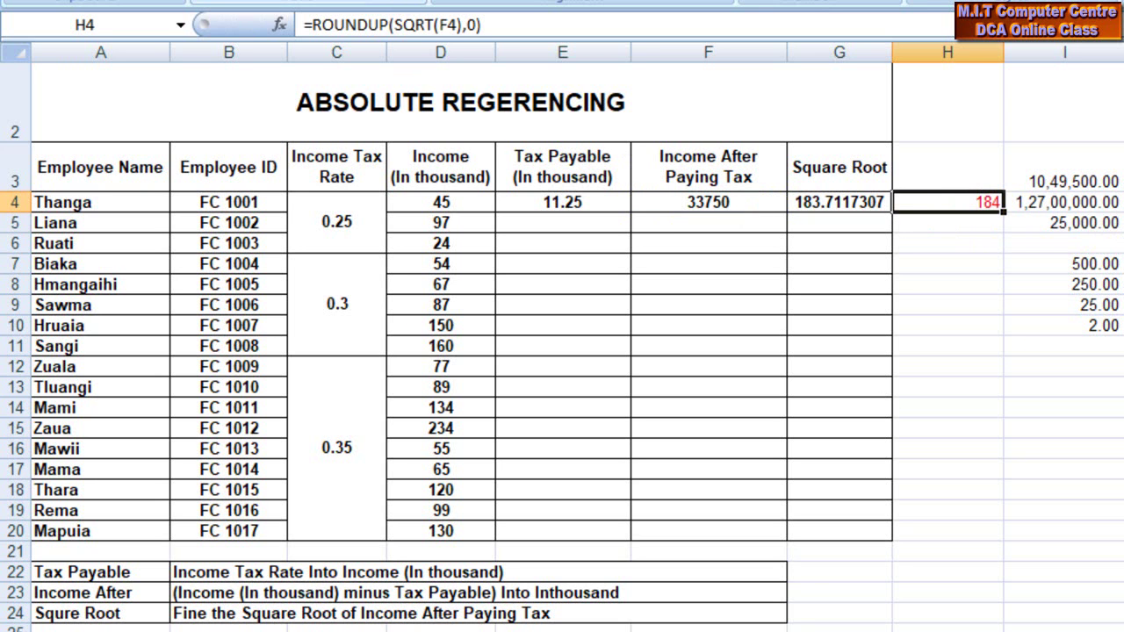